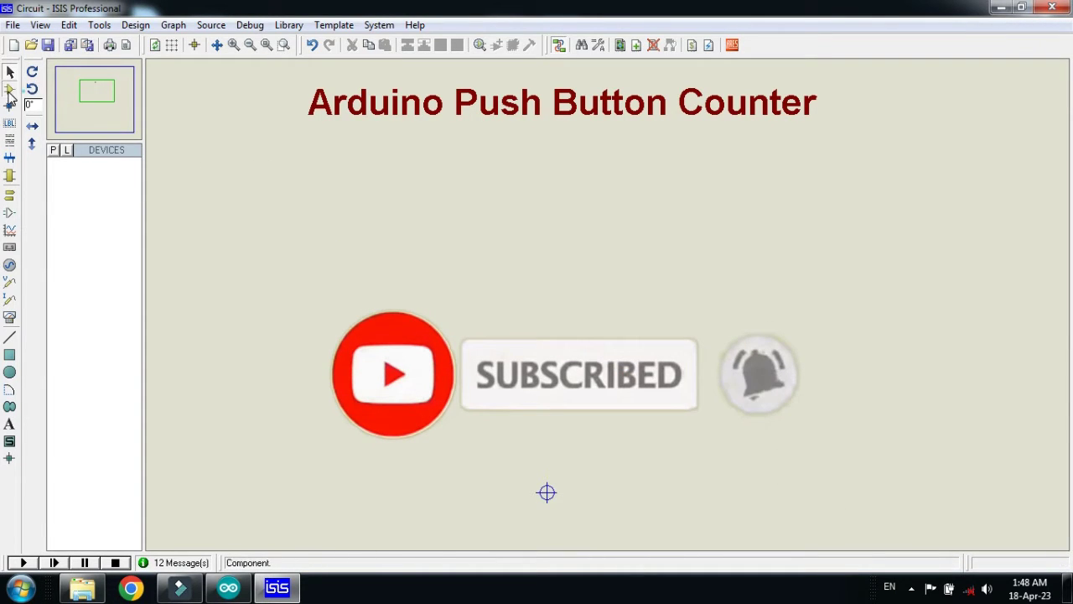
# - Add the SIMULINO UNO board from the ARDUINO category and the LM044L LCD to the parts list
pyautogui.click(53, 149)
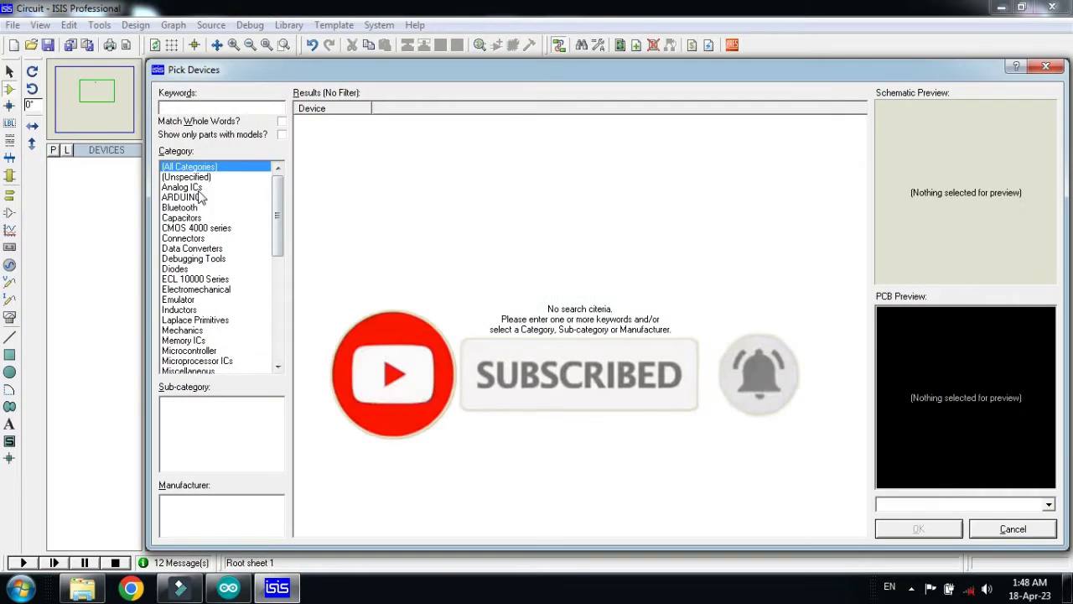
pyautogui.click(188, 197)
pyautogui.click(348, 155)
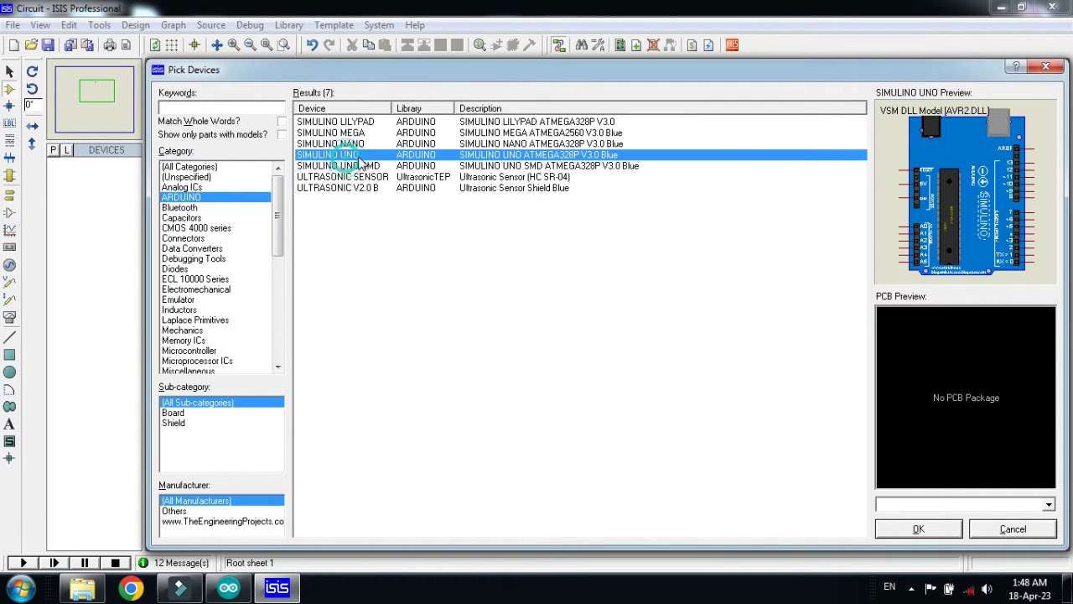
pyautogui.doubleClick(360, 160)
pyautogui.click(245, 109)
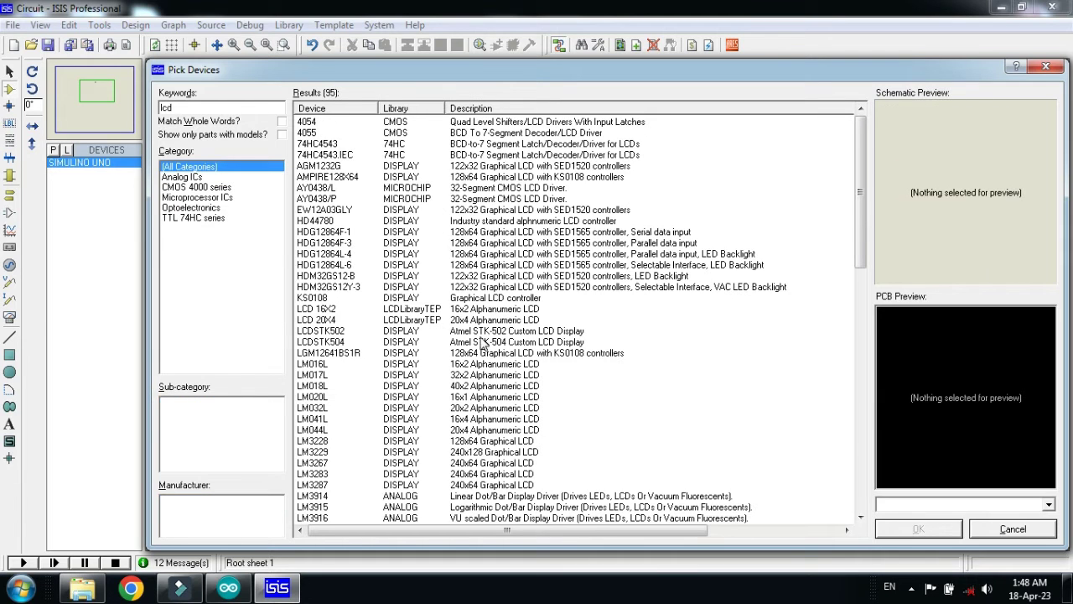
pyautogui.click(470, 430)
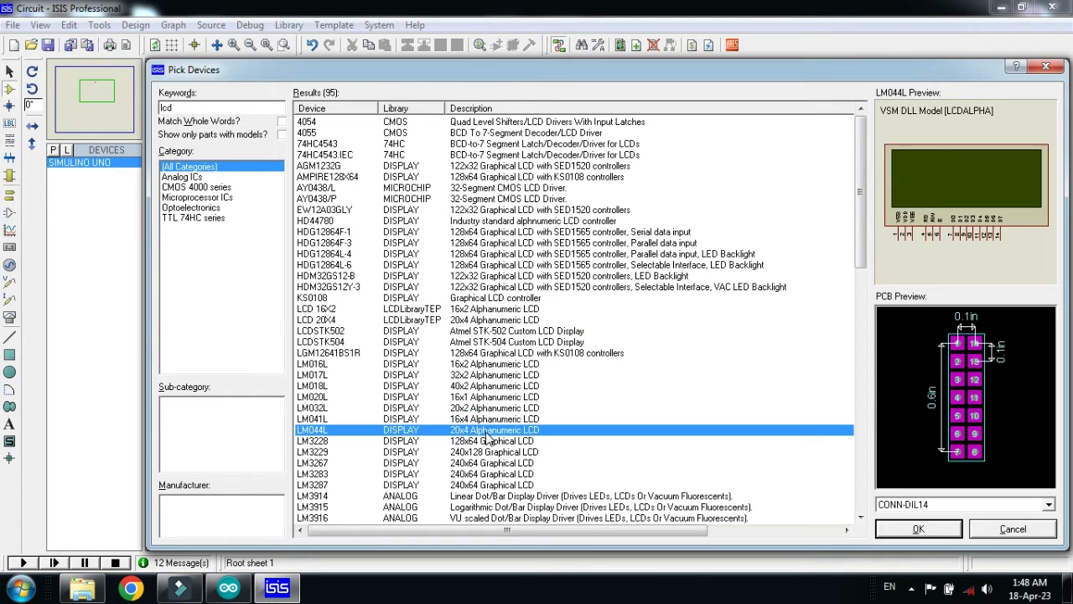
pyautogui.doubleClick(485, 432)
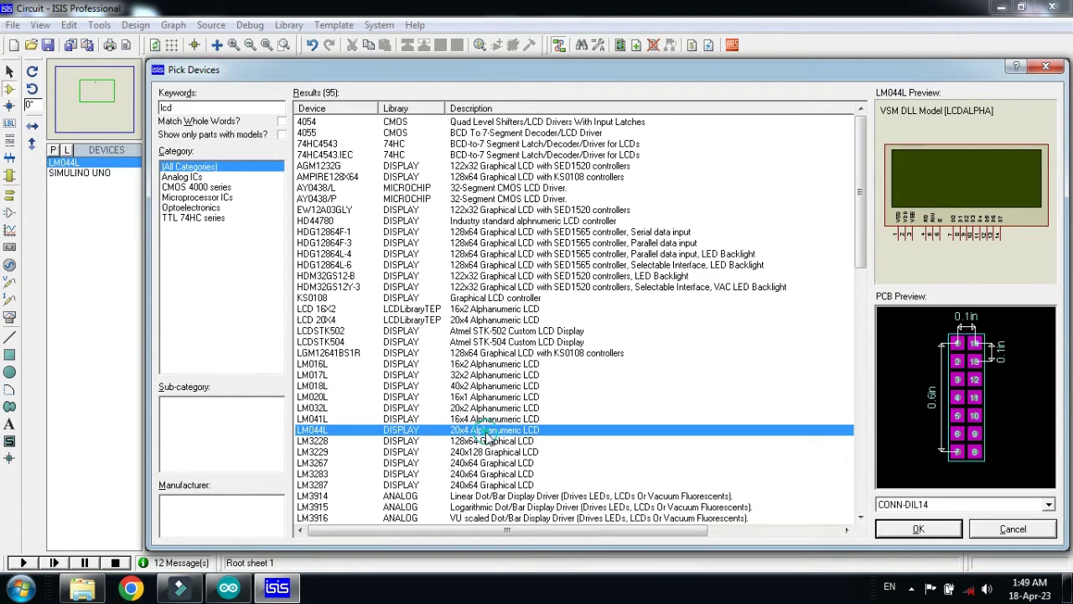
# - Add LED-YELLOW and BUTTON to the parts list and close the Pick Devices dialog
pyautogui.doubleClick(181, 106)
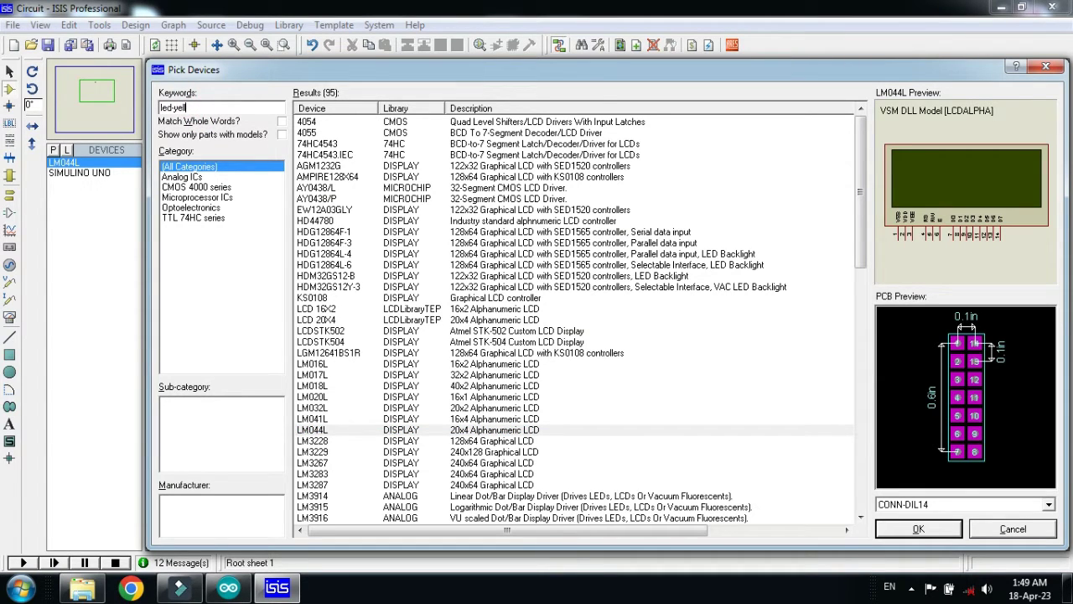
pyautogui.click(348, 126)
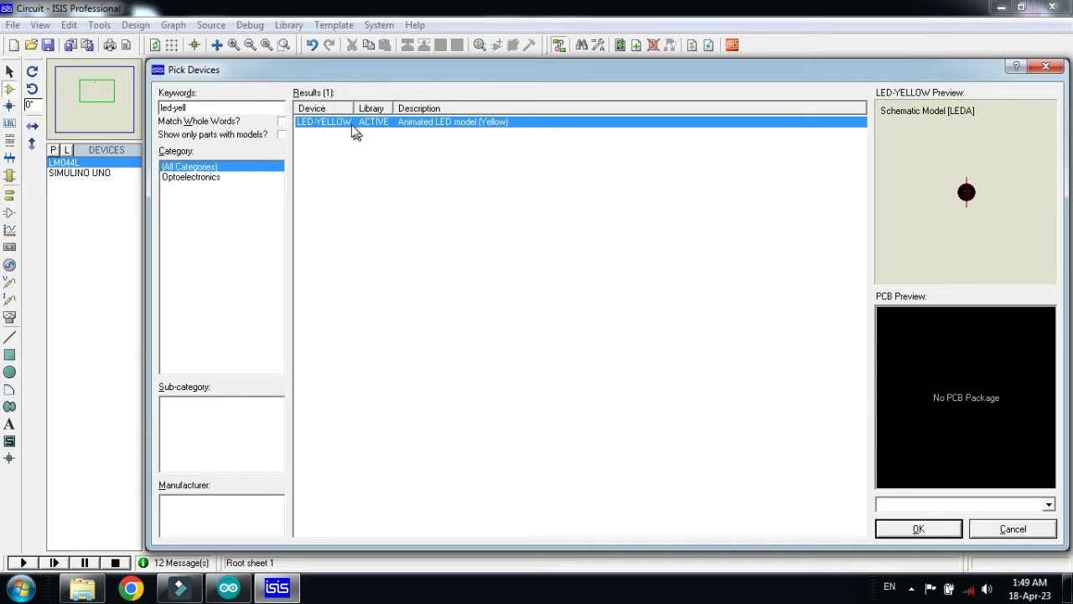
pyautogui.doubleClick(347, 124)
pyautogui.click(209, 103)
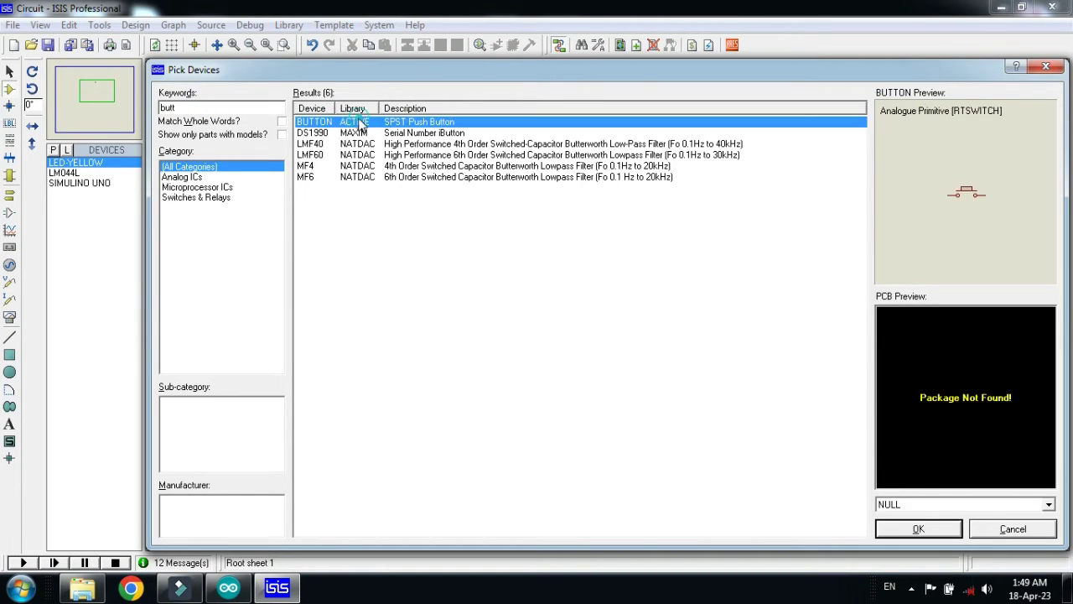
pyautogui.doubleClick(366, 123)
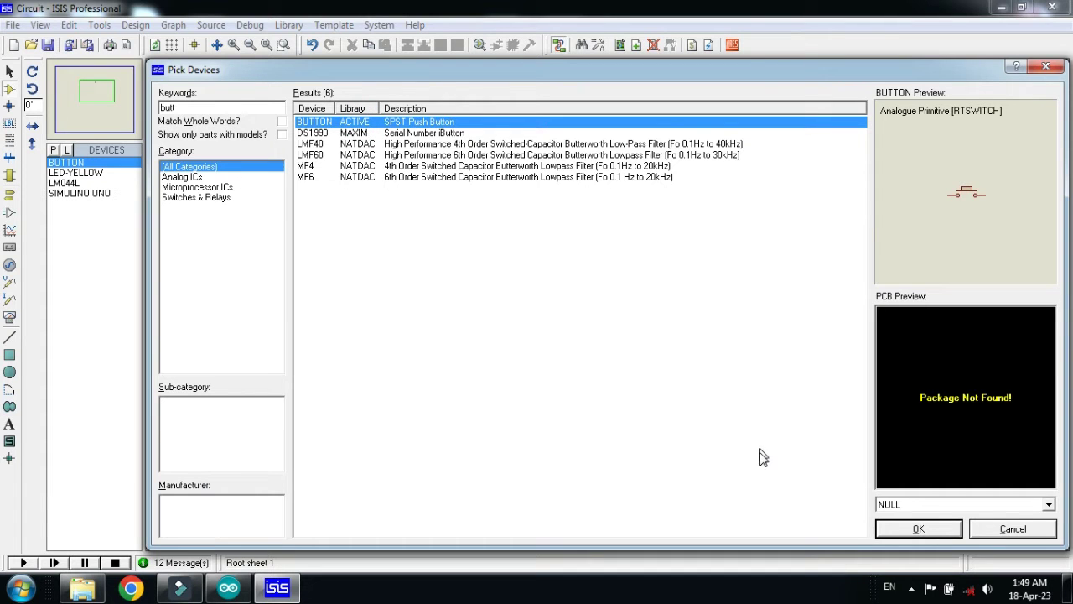
pyautogui.click(917, 529)
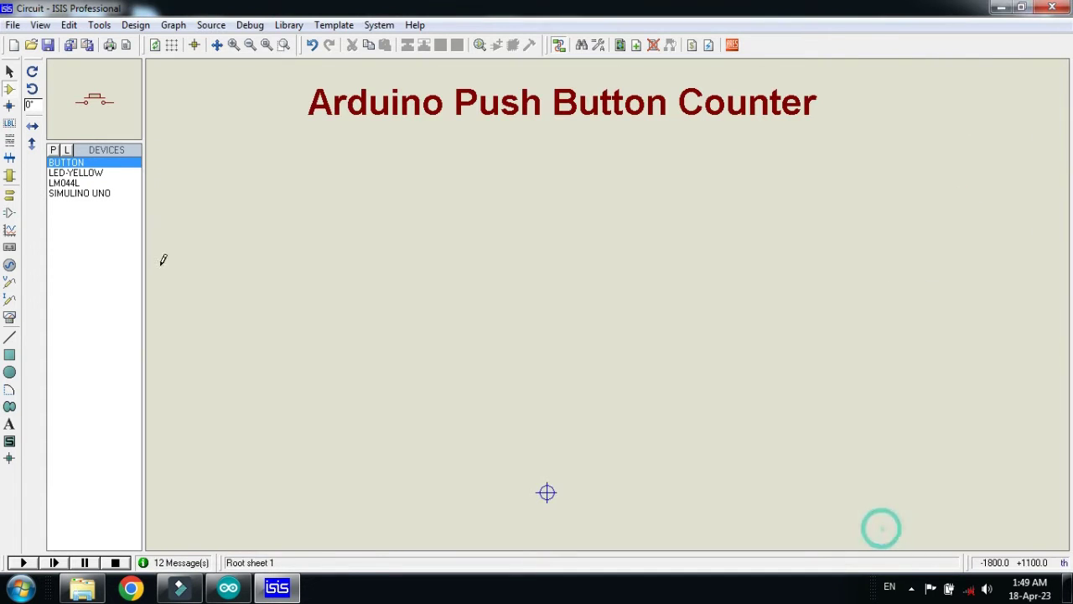
# - Place the SIMULINO UNO board and the LM044L LCD above and right of it
pyautogui.click(72, 193)
pyautogui.click(503, 305)
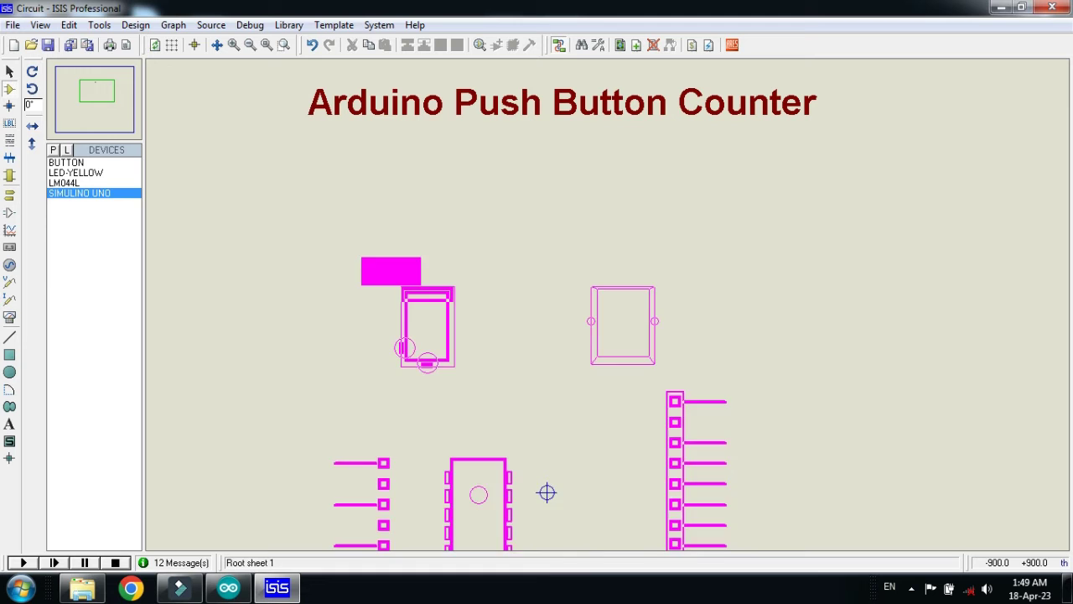
pyautogui.click(547, 492)
pyautogui.click(67, 183)
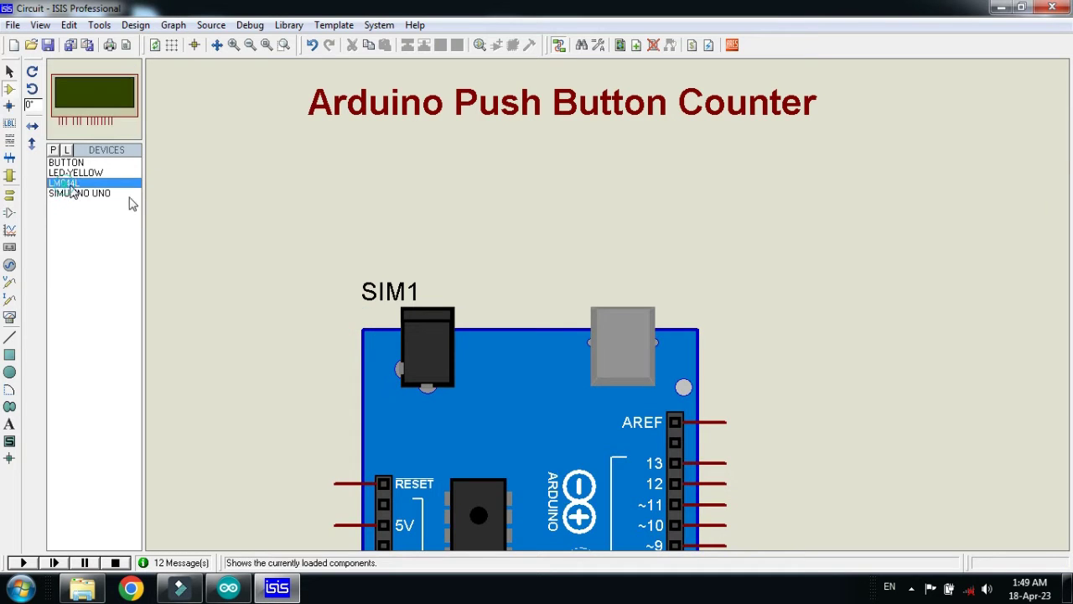
pyautogui.scroll(-1, 877, 300)
pyautogui.press('F5')
pyautogui.click(606, 333)
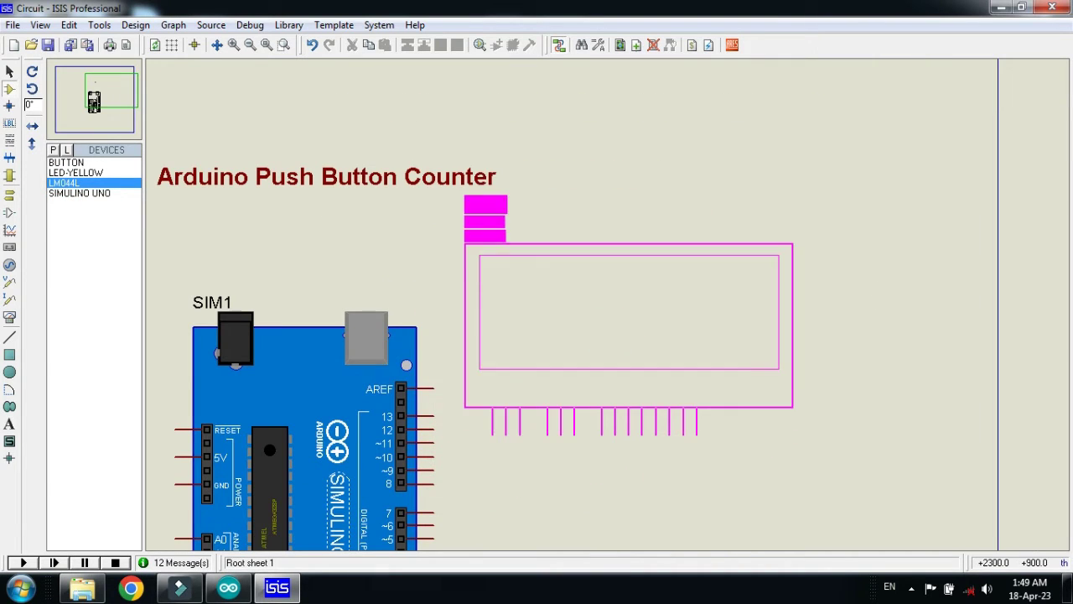
pyautogui.click(610, 285)
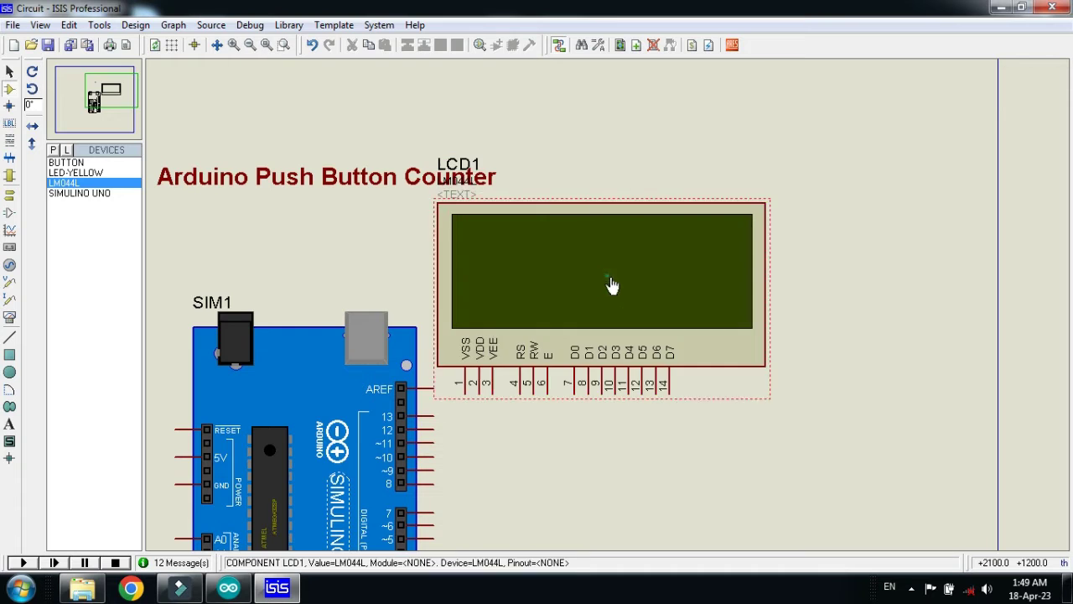
pyautogui.scroll(1, 601, 306)
# - Wire LCD RS to Arduino pin 13, E to pin 12 and D4 to pin 11
pyautogui.click(575, 220)
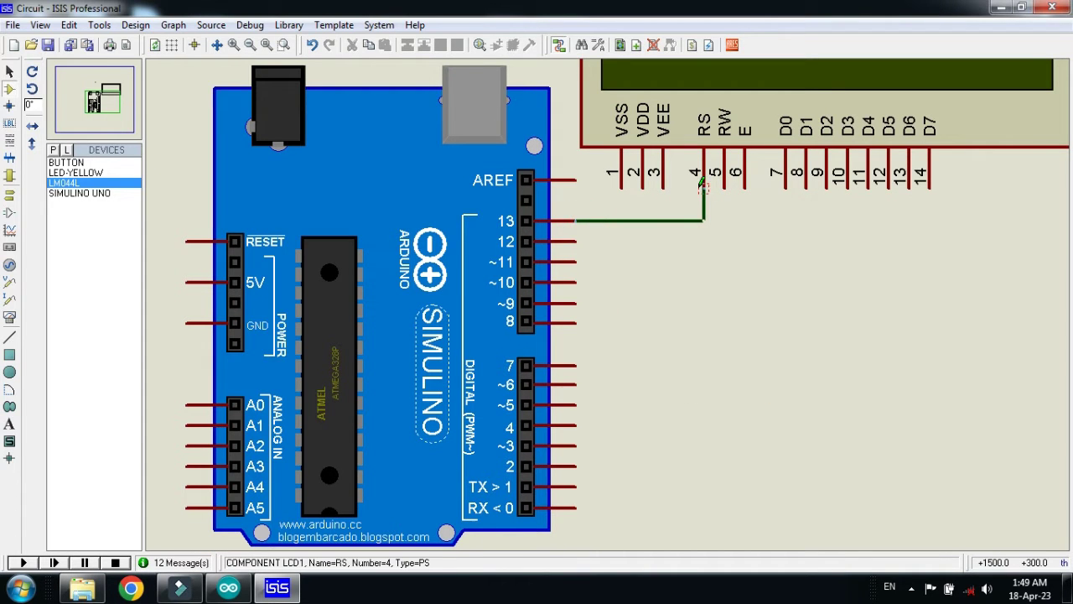
pyautogui.click(704, 188)
pyautogui.click(742, 188)
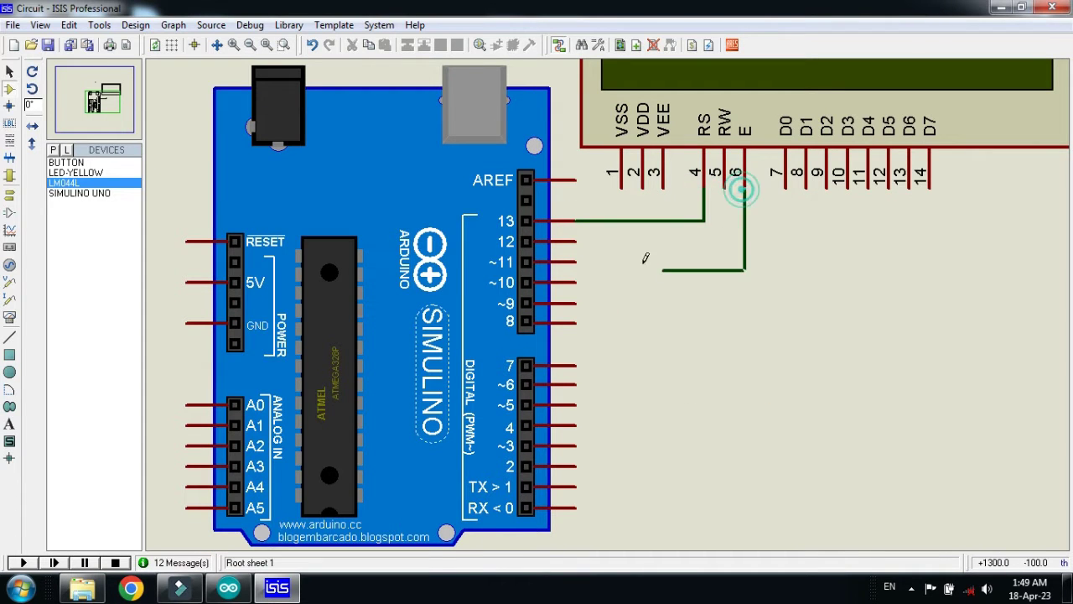
pyautogui.click(576, 240)
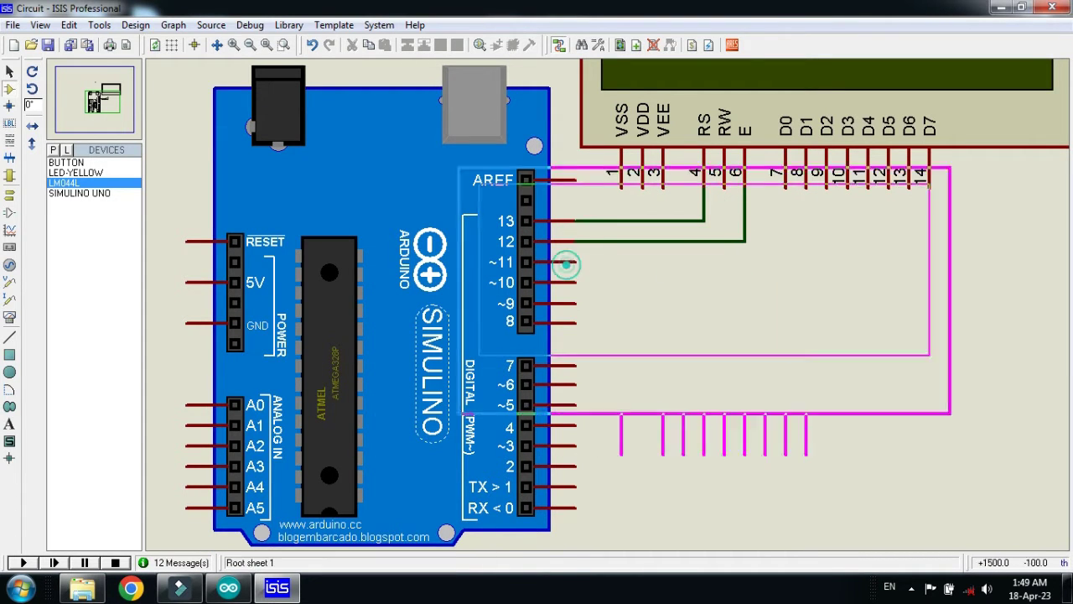
pyautogui.click(869, 186)
pyautogui.click(576, 262)
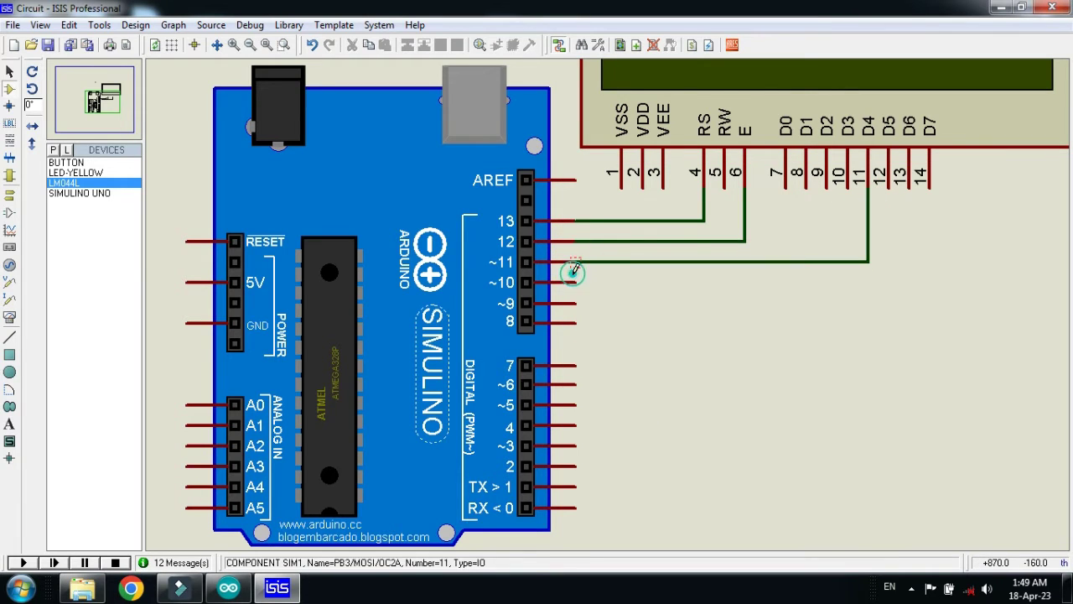
# - Wire LCD D5 to pin 10, D6 to pin 9 and D7 to pin 8, undoing a stray wire
pyautogui.click(575, 282)
pyautogui.rightClick(599, 286)
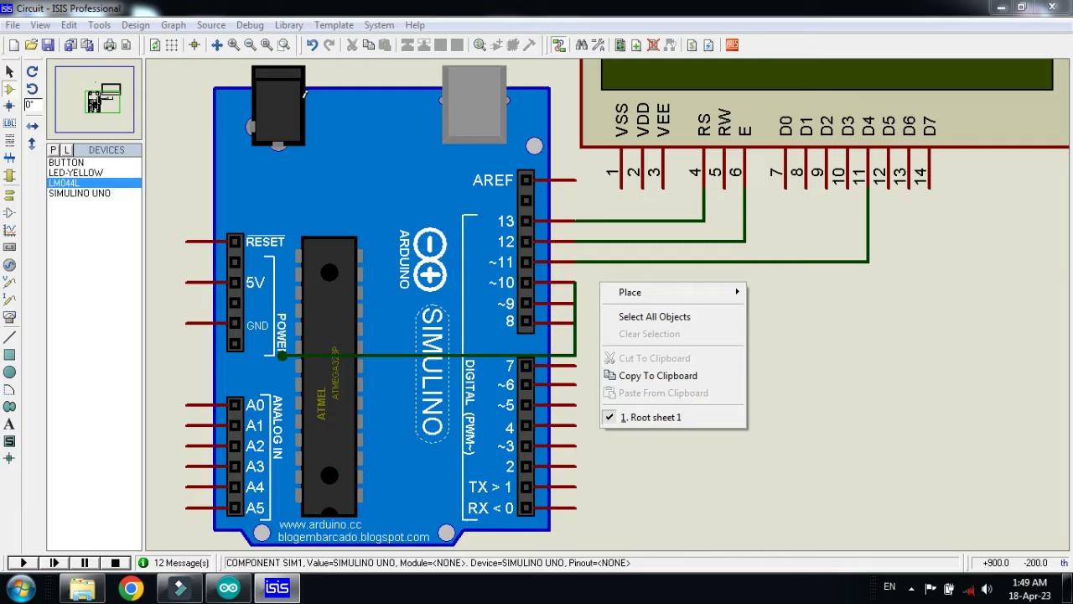
pyautogui.click(311, 46)
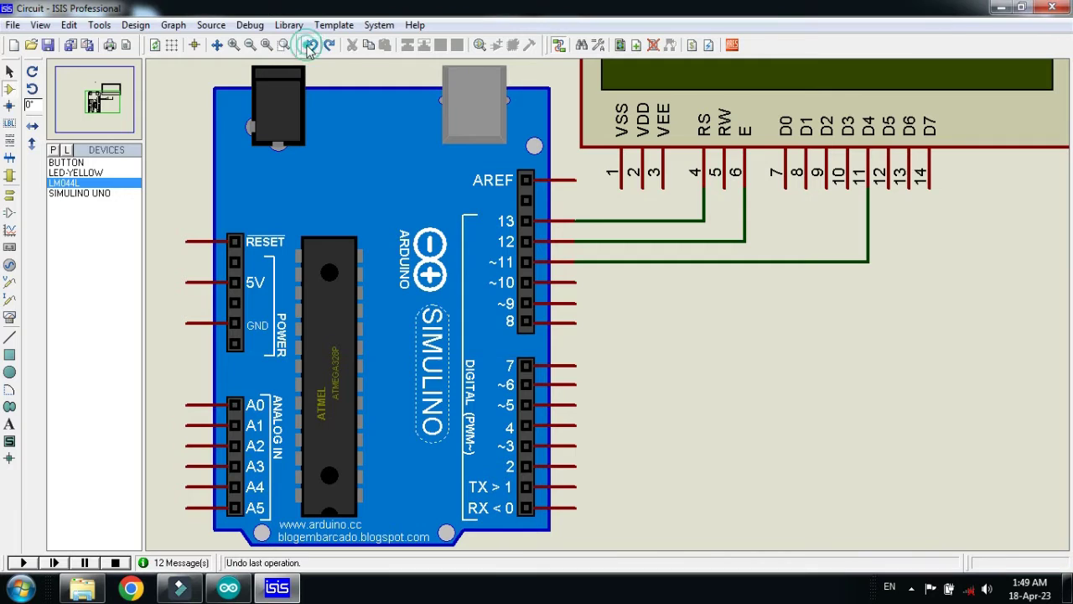
pyautogui.click(576, 282)
pyautogui.click(889, 186)
pyautogui.click(909, 186)
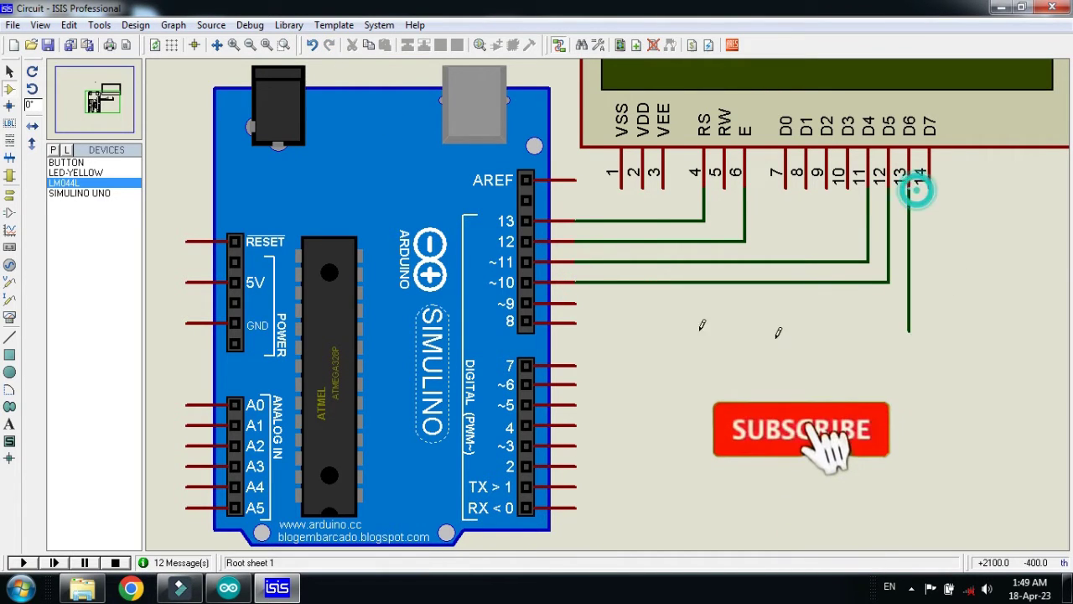
pyautogui.click(575, 303)
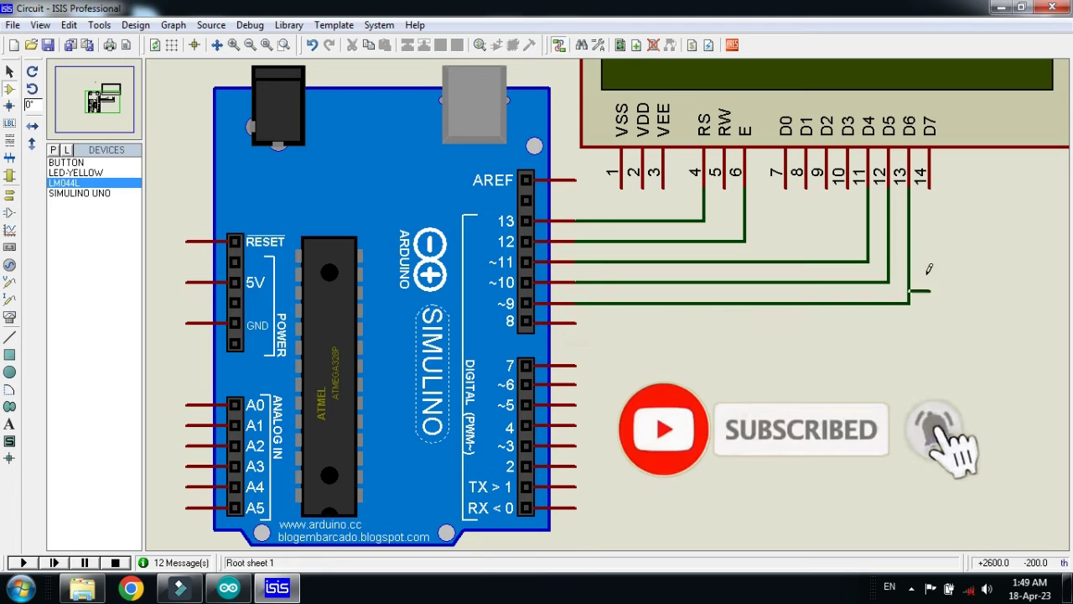
pyautogui.click(928, 184)
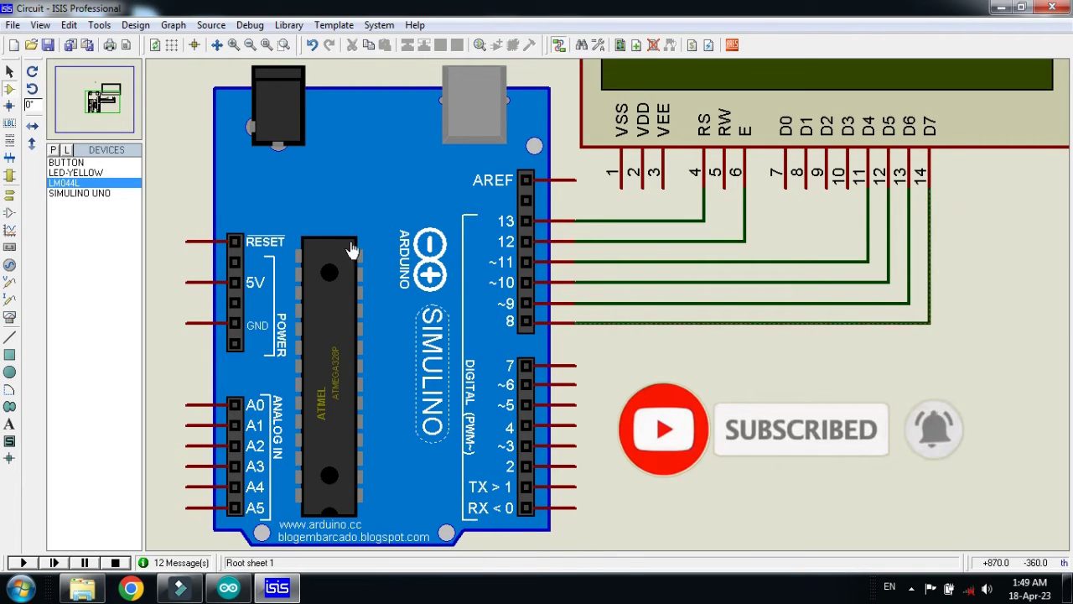
# - Place the yellow LED D1 below the wiring and connect it to Arduino pin 6
pyautogui.click(71, 173)
pyautogui.click(616, 426)
pyautogui.click(617, 436)
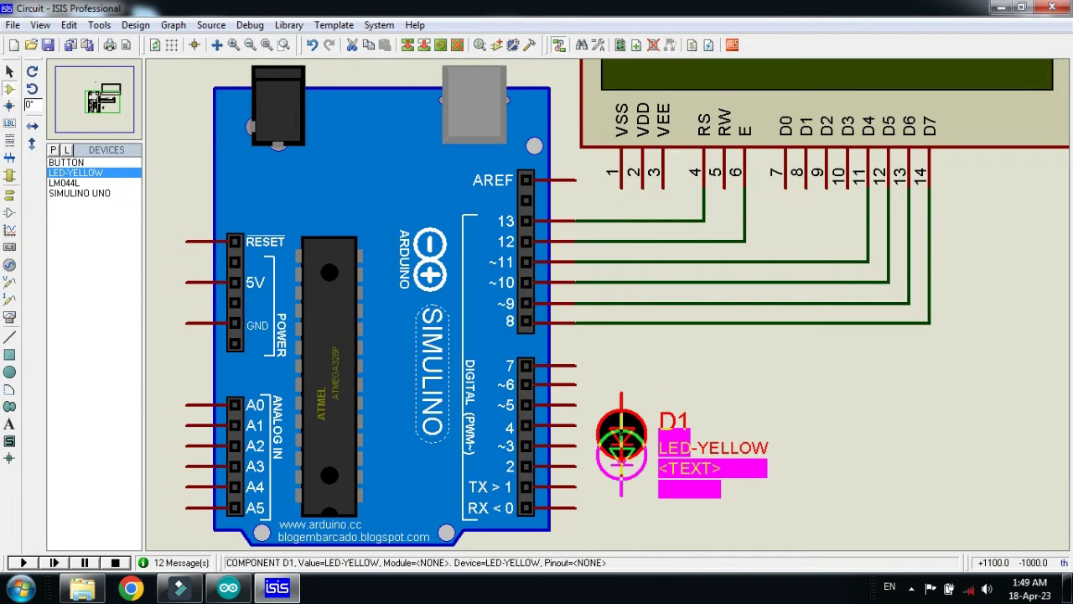
pyautogui.moveTo(621, 451); pyautogui.dragTo(621, 453)
pyautogui.click(575, 385)
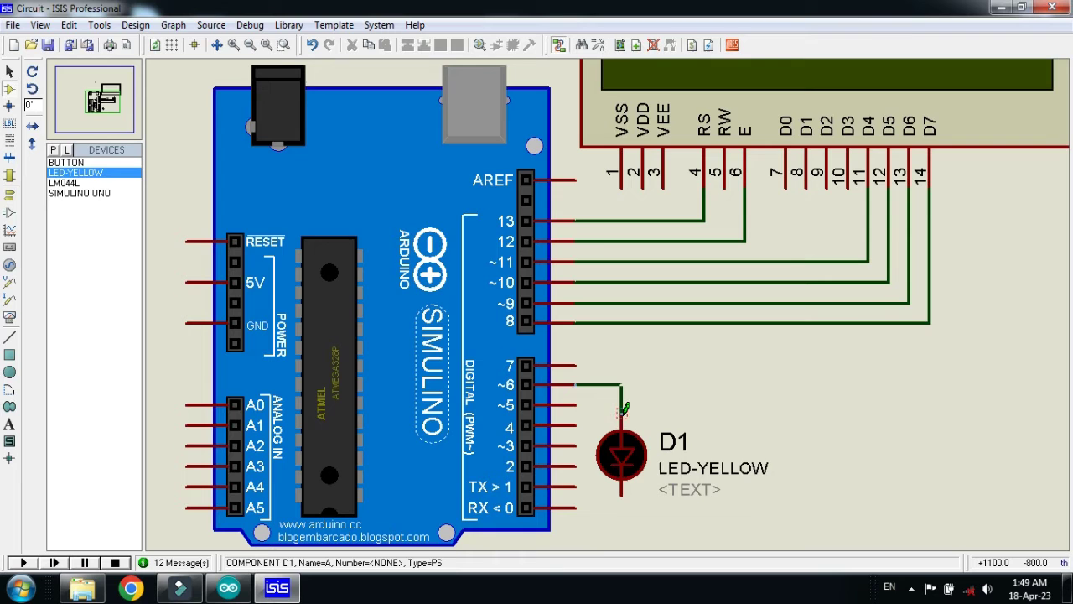
pyautogui.click(622, 419)
# - Hide the LED's reference and value labels in its component properties
pyautogui.doubleClick(622, 452)
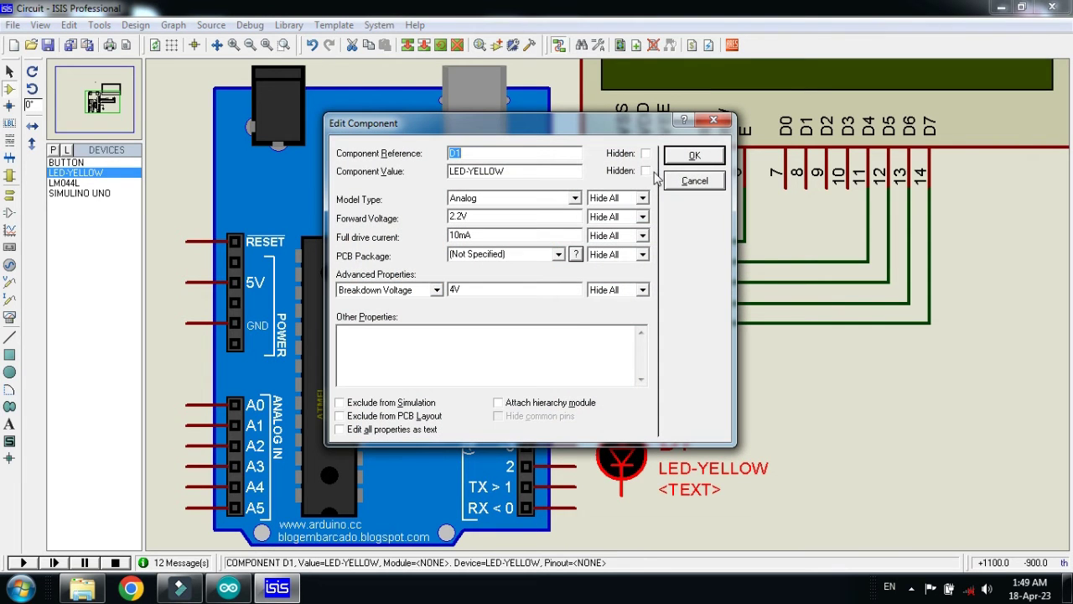
pyautogui.click(645, 171)
pyautogui.click(647, 154)
pyautogui.click(694, 156)
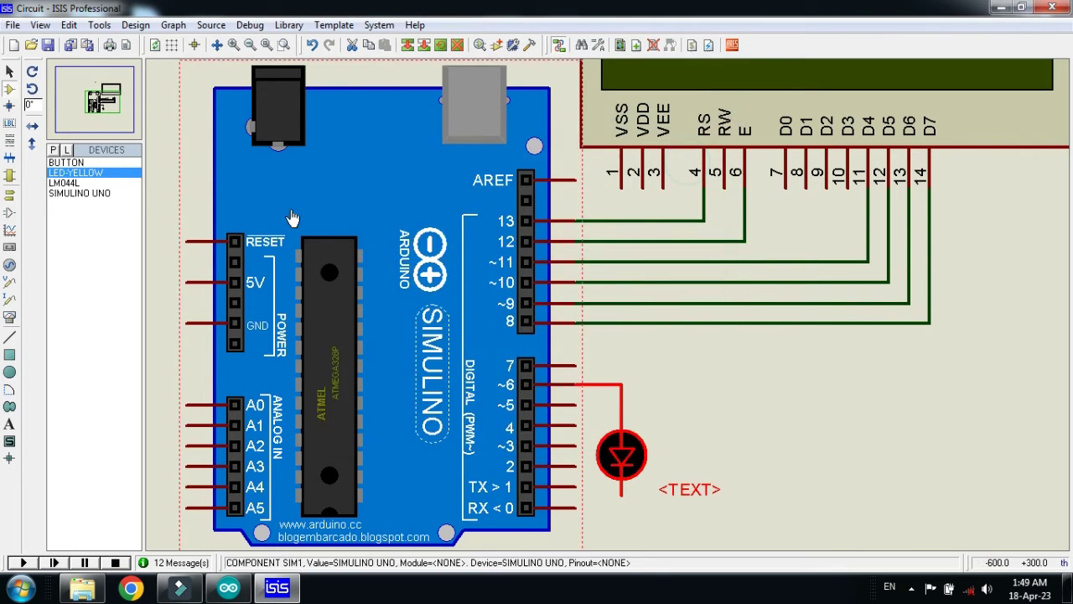
pyautogui.click(707, 385)
# - Place the push button right of the board and wire pin 7 to its left terminal
pyautogui.click(63, 162)
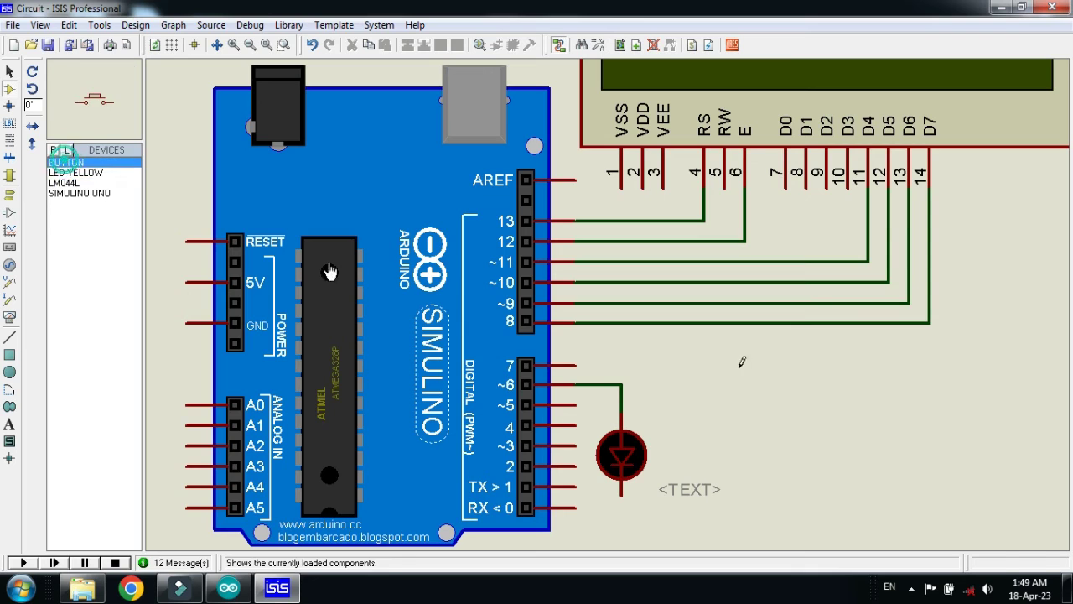
pyautogui.click(827, 382)
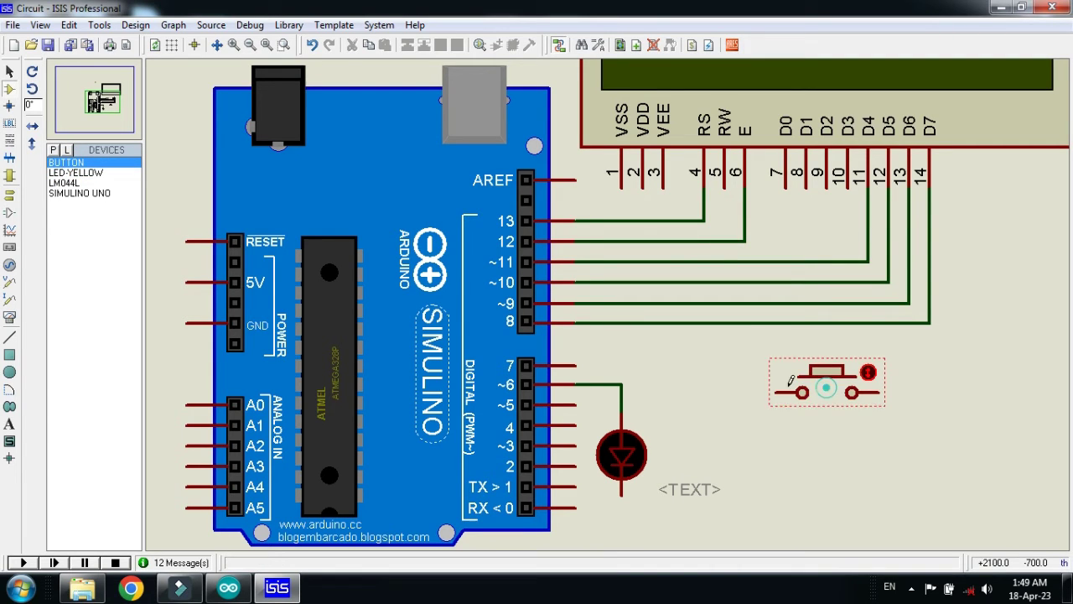
pyautogui.click(576, 364)
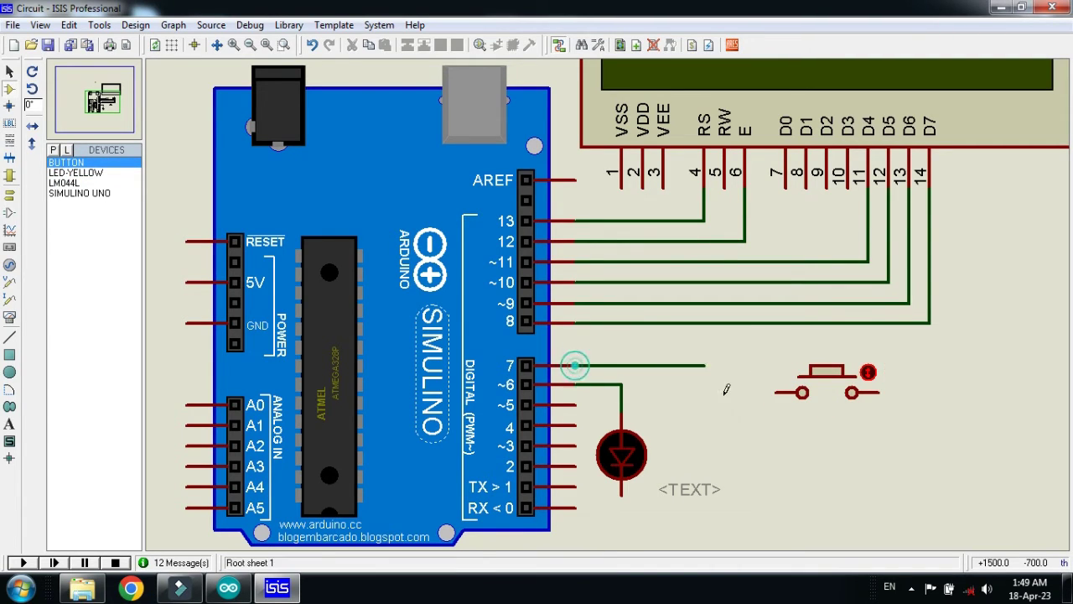
pyautogui.click(772, 392)
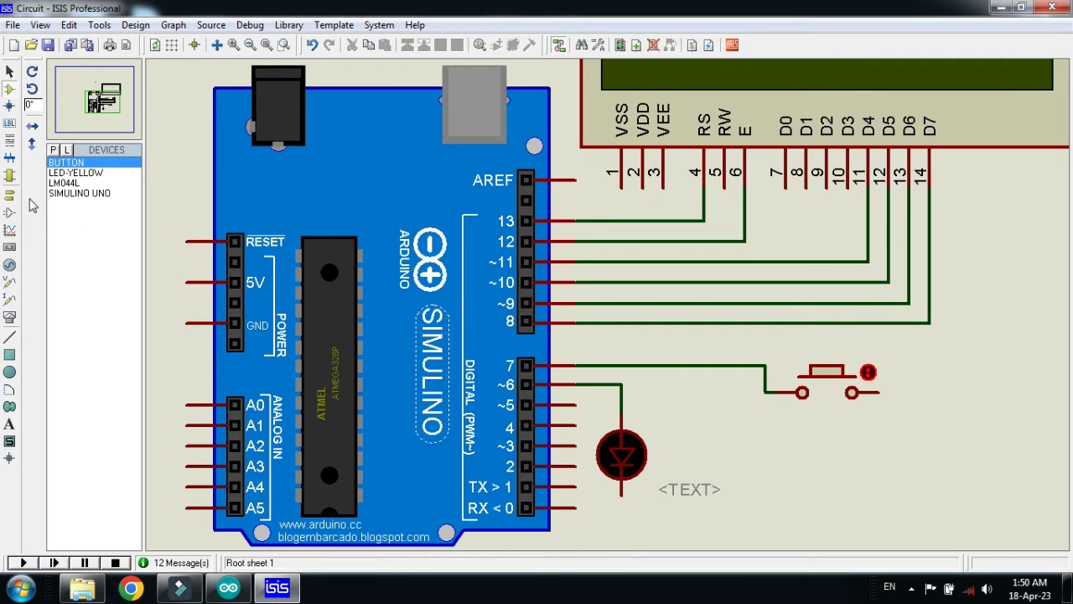
# - Add ground terminals wired to the LED's lower lead and the push button's right pin
pyautogui.click(10, 195)
pyautogui.click(62, 215)
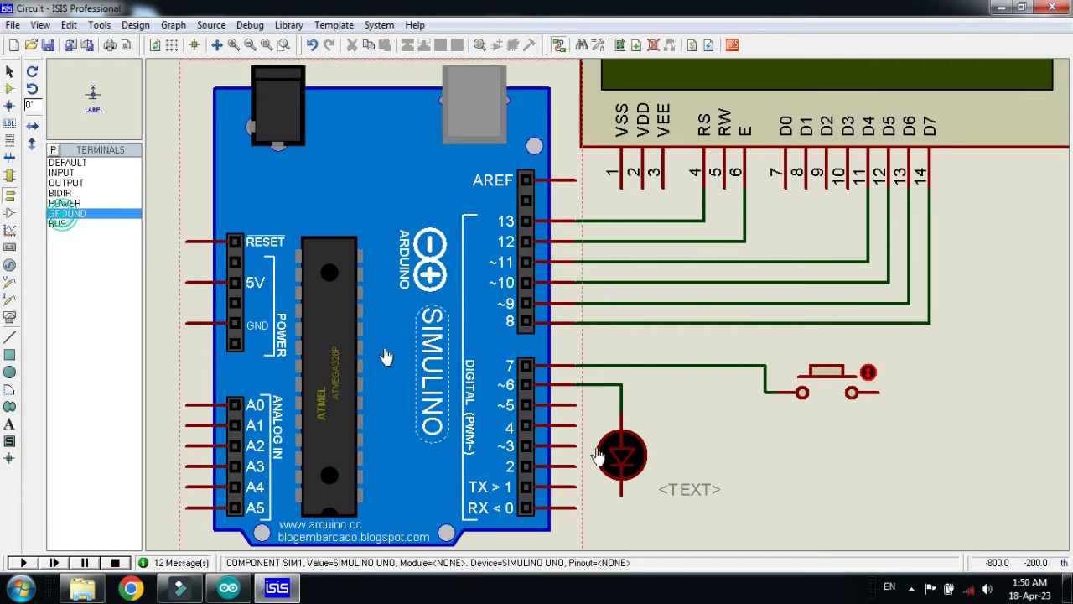
pyautogui.click(620, 528)
pyautogui.click(620, 516)
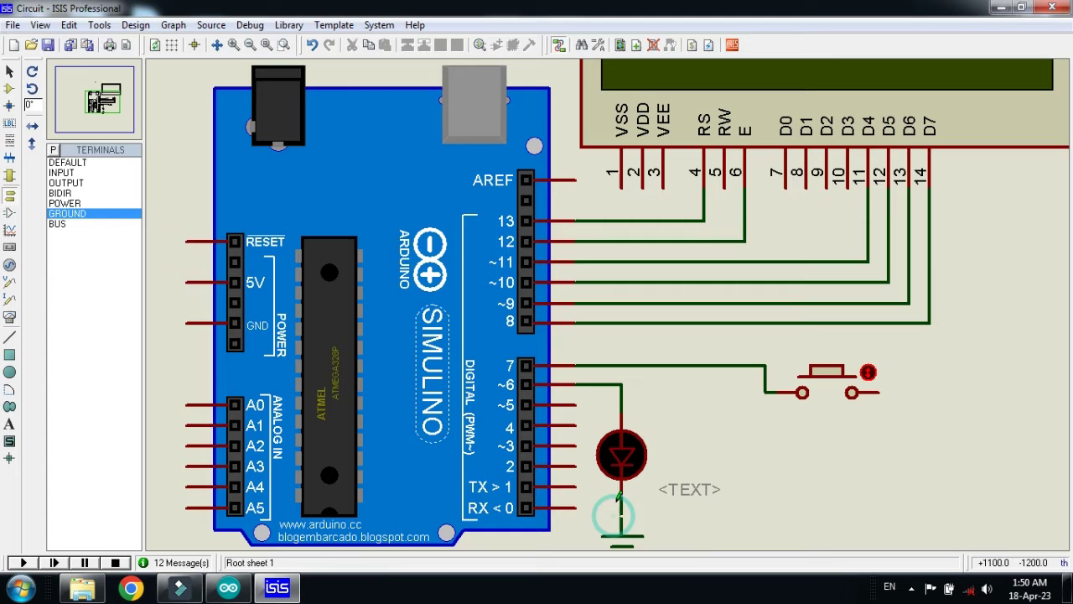
pyautogui.click(621, 494)
pyautogui.click(909, 416)
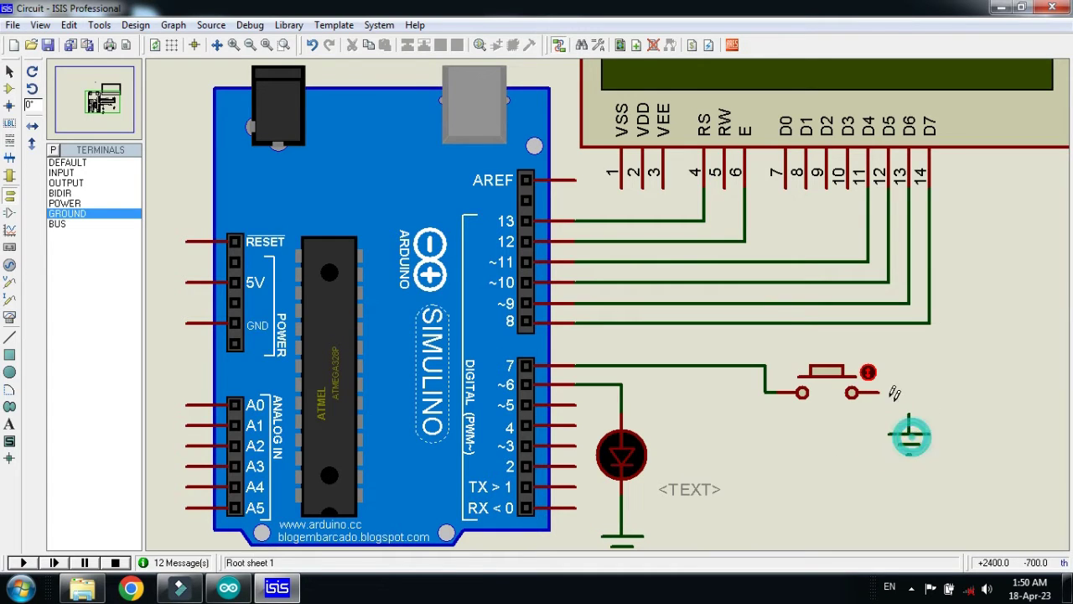
pyautogui.click(851, 393)
pyautogui.click(907, 416)
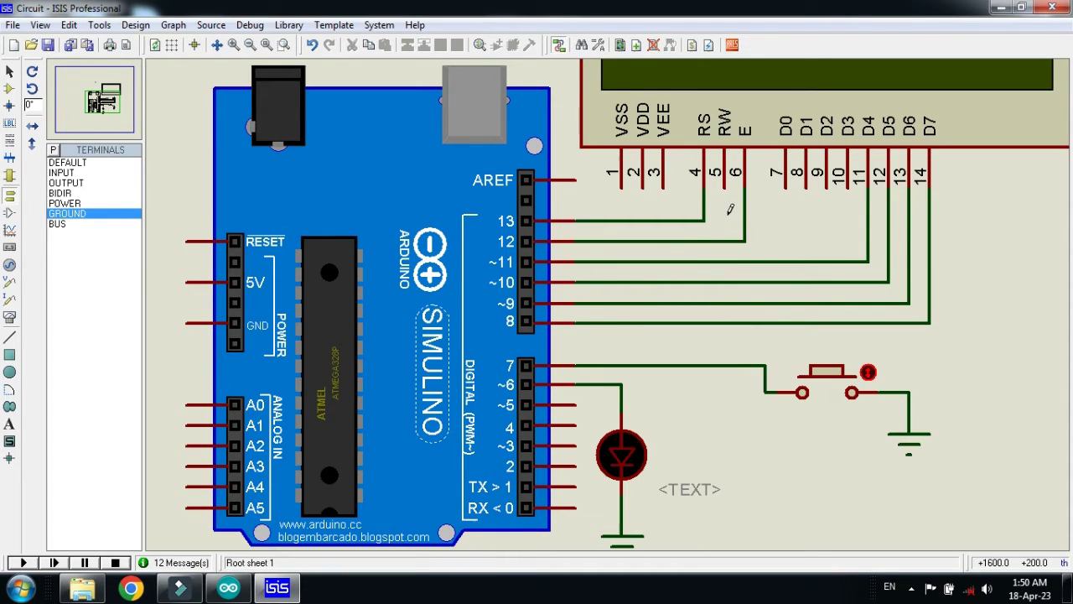
# - Ground the LCD's RW pin and the Arduino GND pin
pyautogui.click(724, 223)
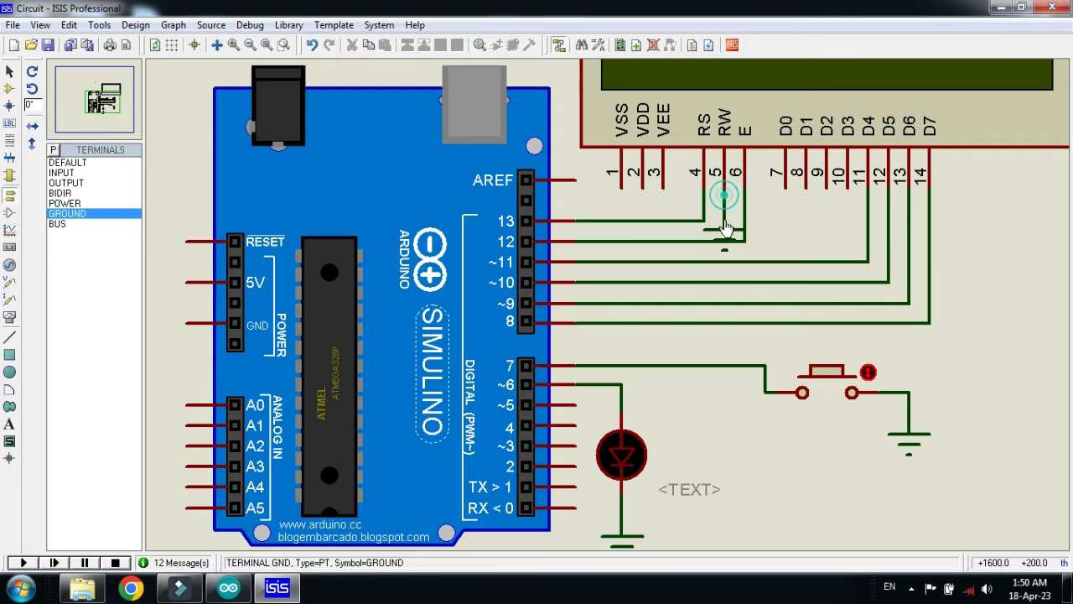
pyautogui.moveTo(726, 226); pyautogui.dragTo(724, 208)
pyautogui.click(162, 352)
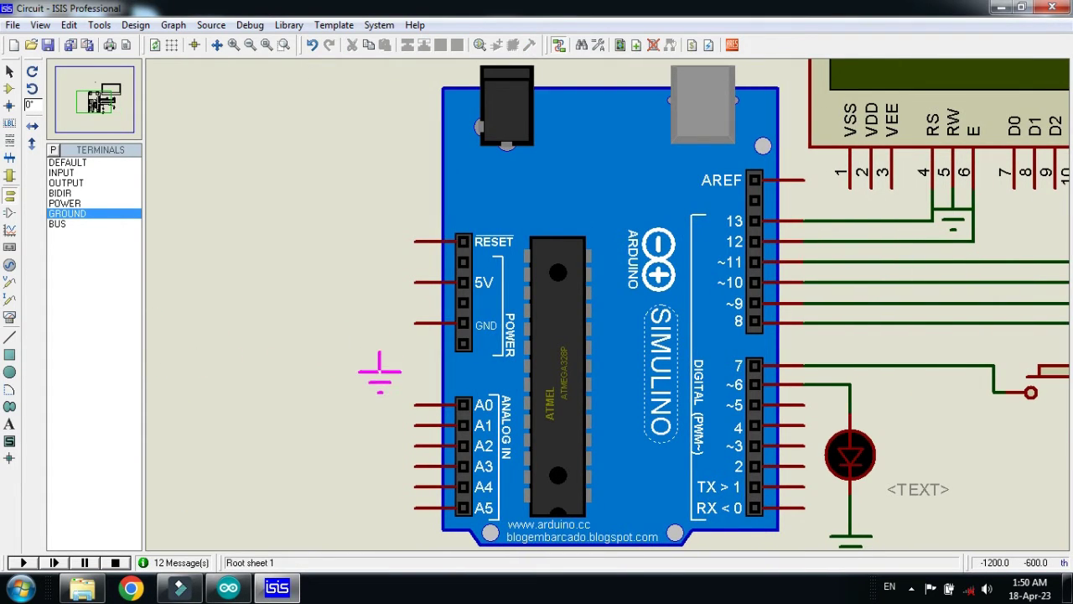
pyautogui.click(378, 375)
pyautogui.click(378, 369)
pyautogui.click(415, 323)
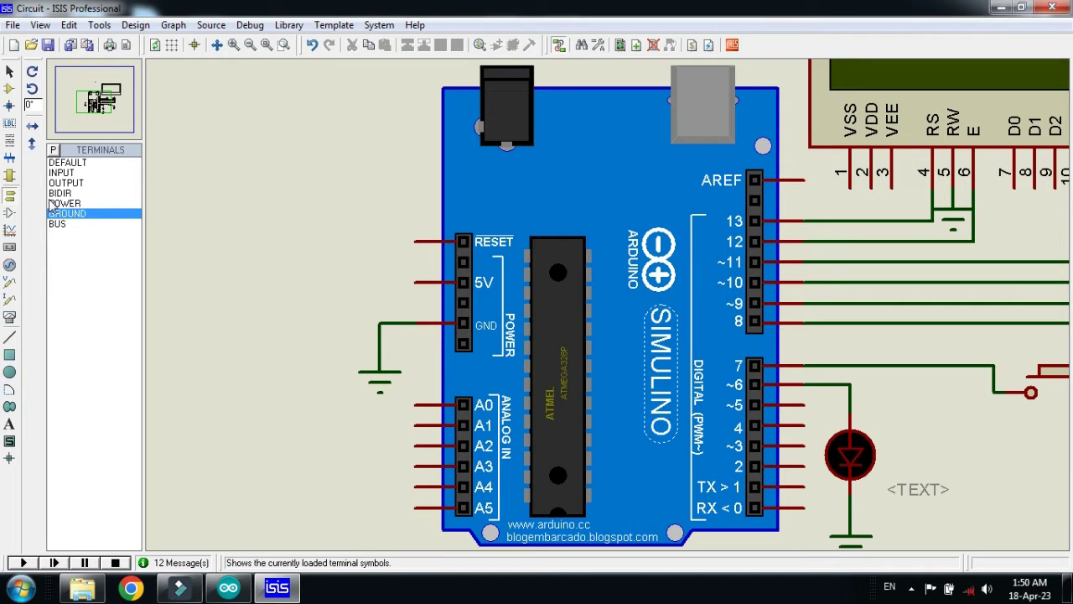
# - Add power terminals wired to the Arduino 5V pin and the LCD supply pin
pyautogui.click(64, 203)
pyautogui.click(370, 270)
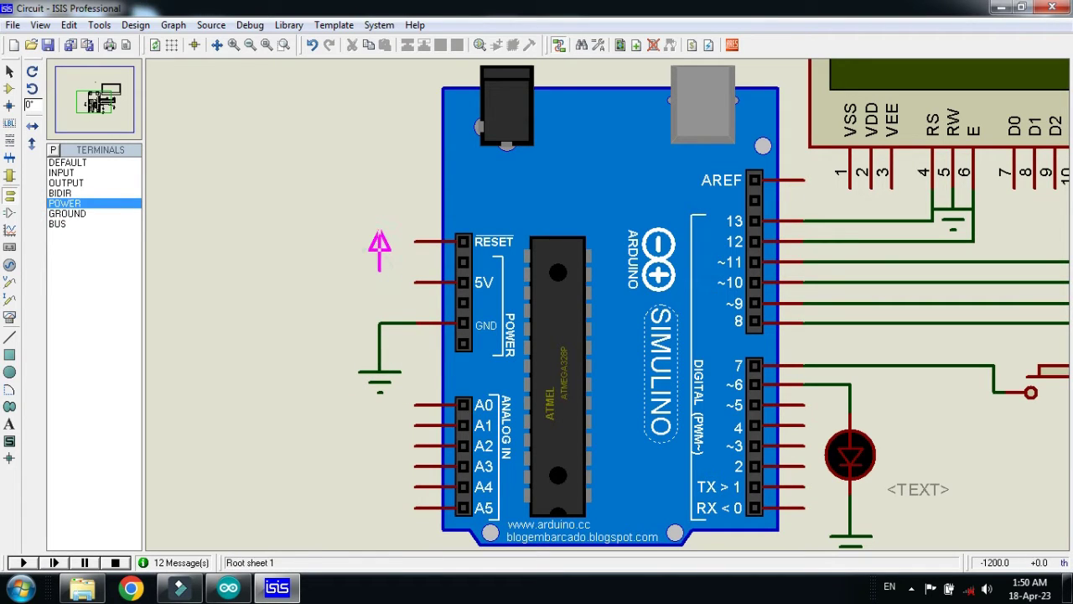
pyautogui.click(378, 252)
pyautogui.click(379, 270)
pyautogui.click(414, 281)
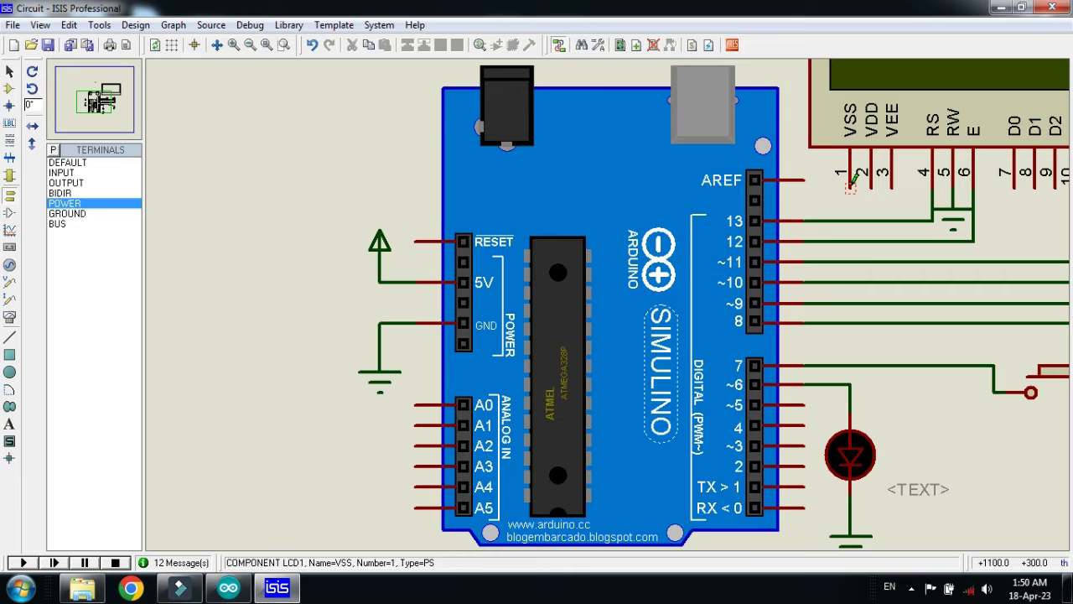
pyautogui.click(810, 180)
pyautogui.click(809, 178)
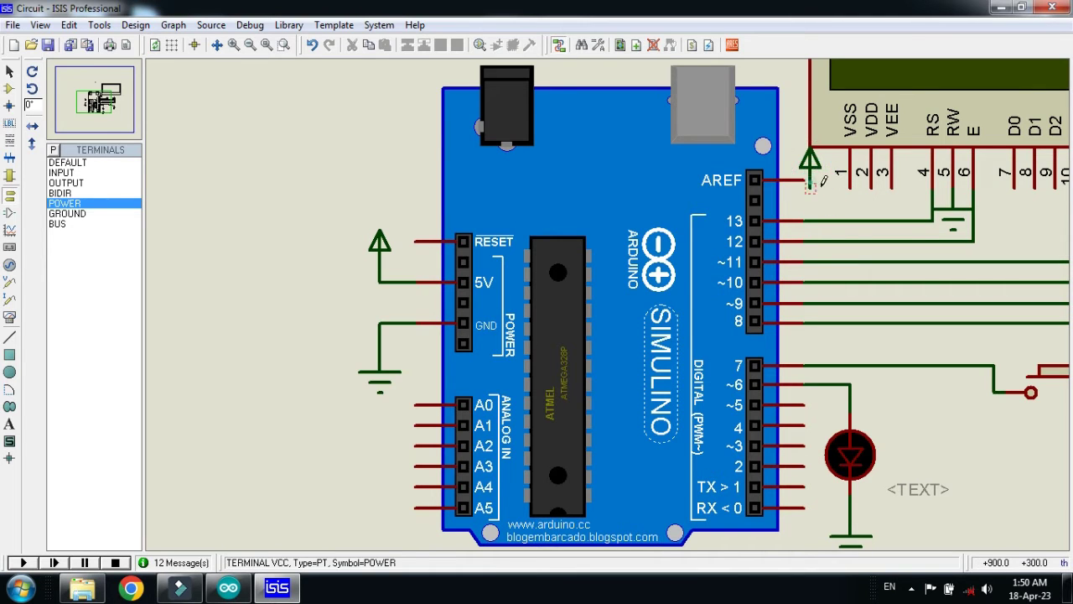
pyautogui.click(822, 183)
pyautogui.click(870, 188)
pyautogui.scroll(-1, 601, 310)
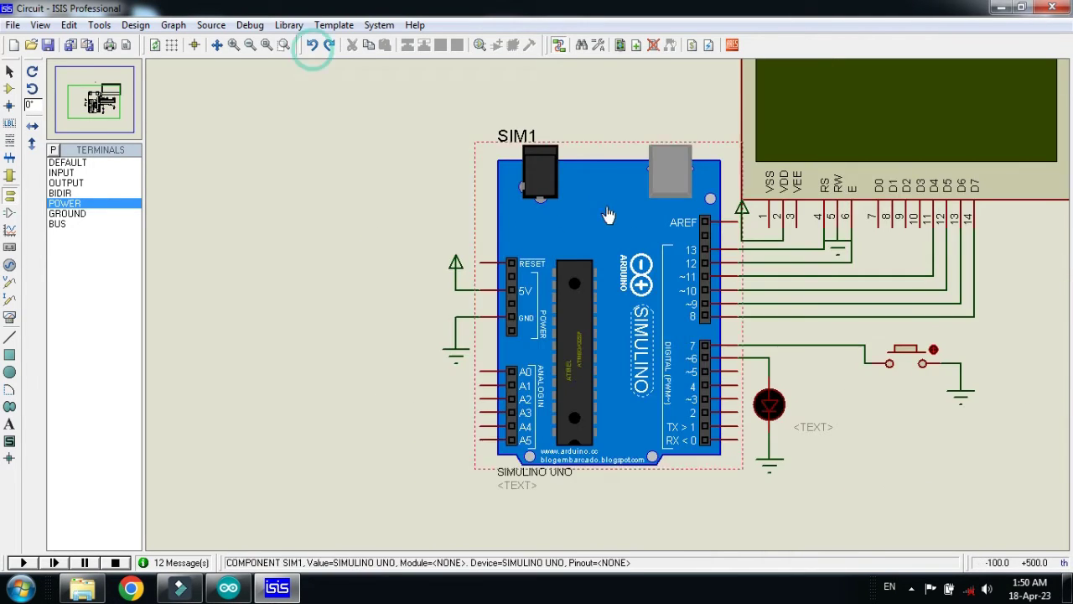
# - Move the 'Arduino Push Button Counter' title beside the LCD
pyautogui.scroll(-2, 608, 216)
pyautogui.moveTo(613, 178); pyautogui.dragTo(571, 202)
pyautogui.click(521, 149)
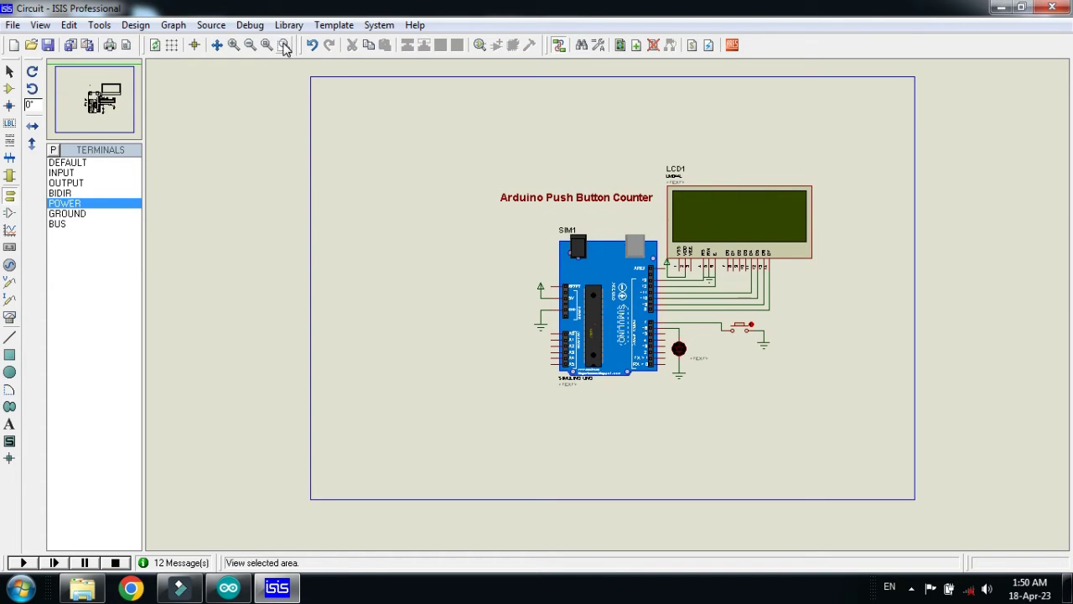
# - Zoom to the title, board and LCD area and save the design as Circuit.DSN
pyautogui.click(284, 46)
pyautogui.moveTo(814, 183); pyautogui.dragTo(496, 382)
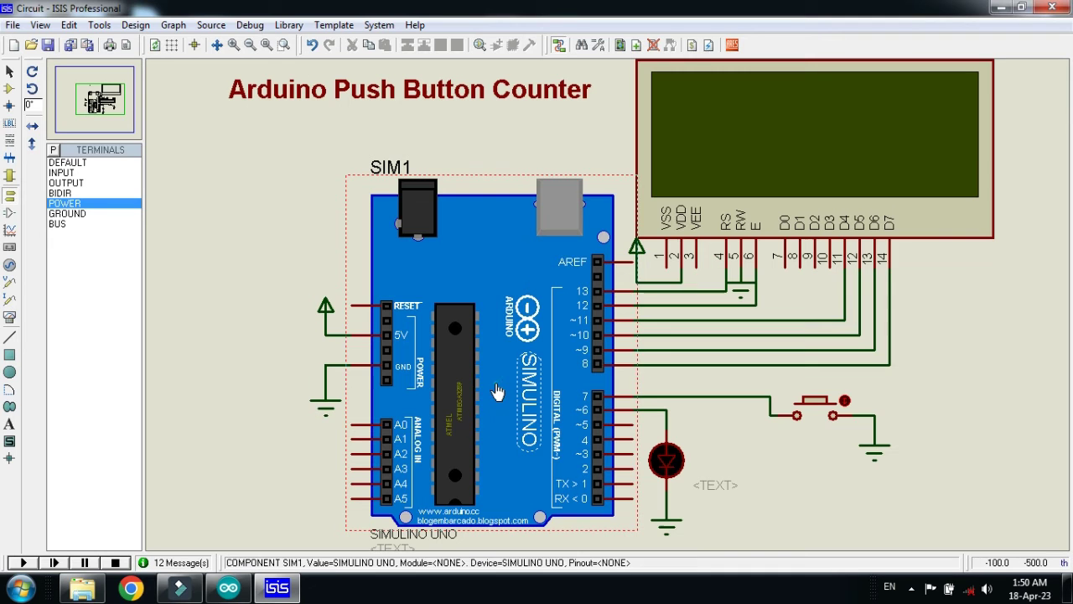
pyautogui.click(48, 44)
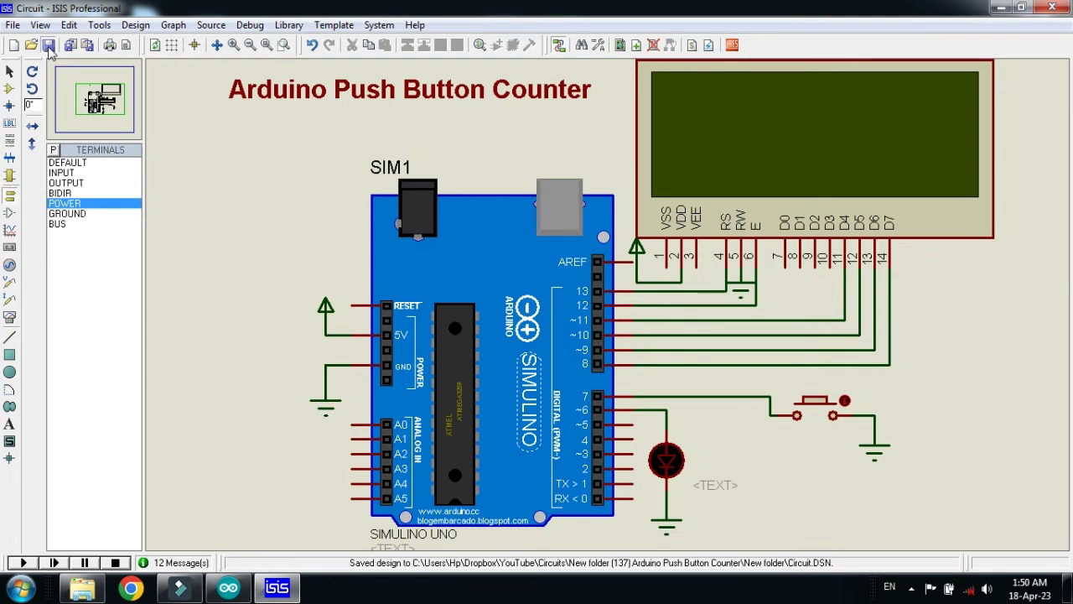
# - Compile the Code sketch (2542 bytes) and select the Code.ino.hex path in the output
pyautogui.click(226, 589)
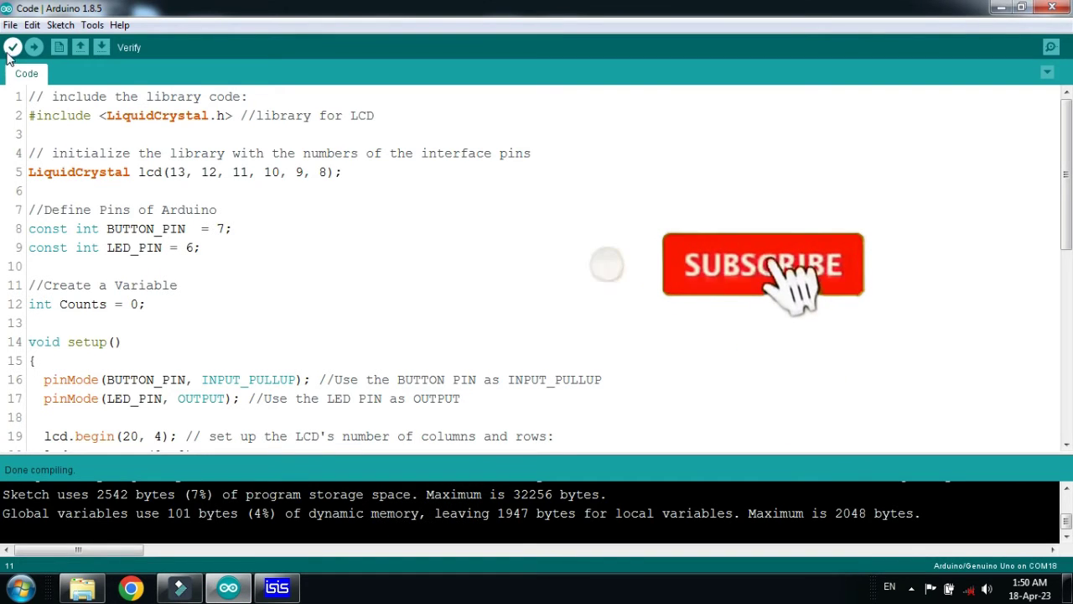
pyautogui.click(10, 50)
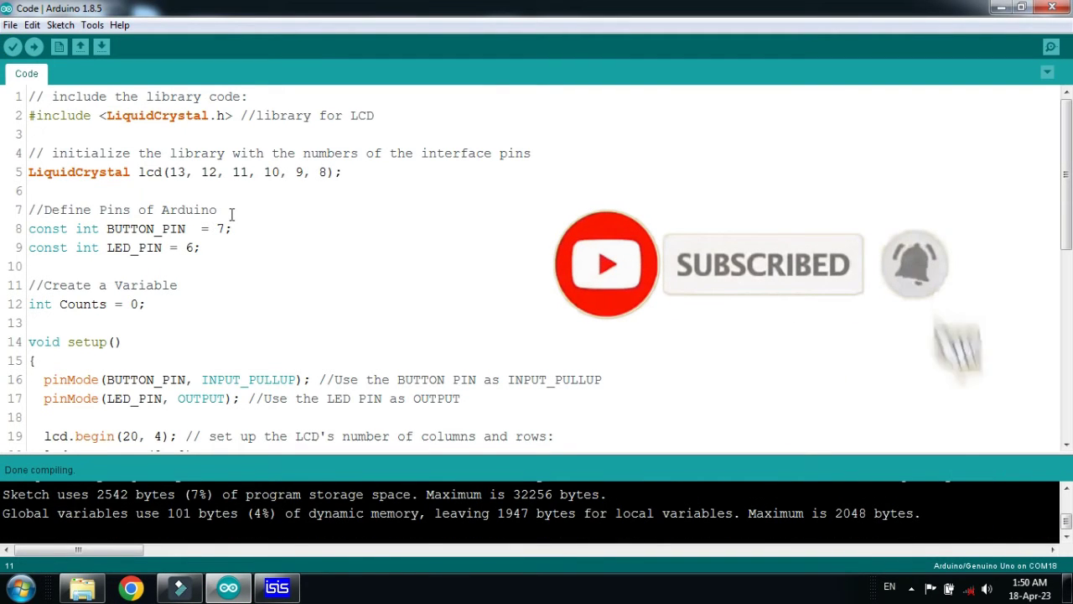
pyautogui.moveTo(241, 453); pyautogui.dragTo(239, 312)
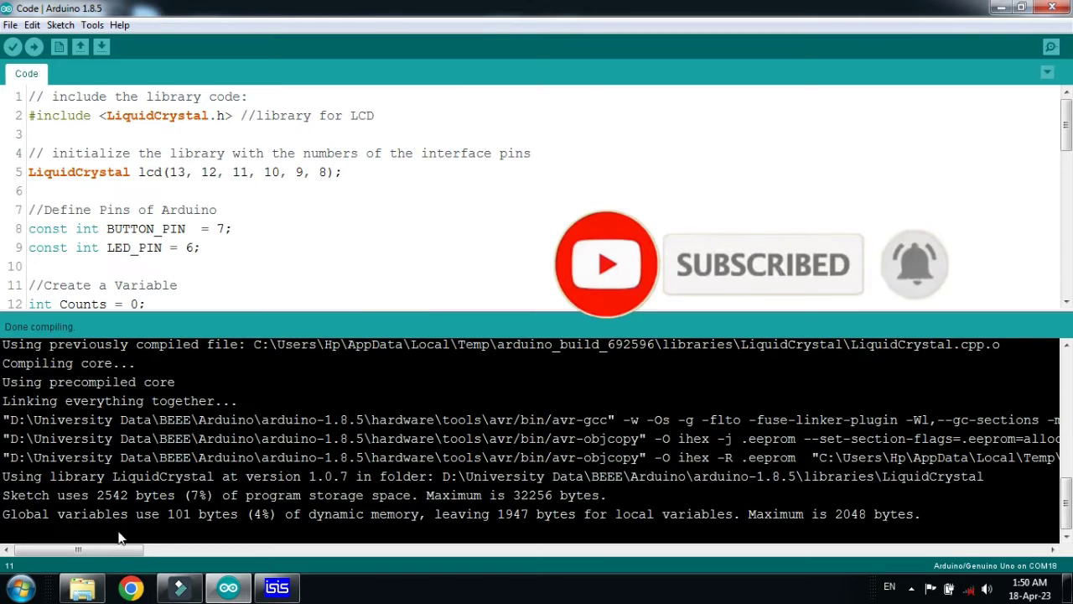
pyautogui.moveTo(103, 550); pyautogui.dragTo(236, 550)
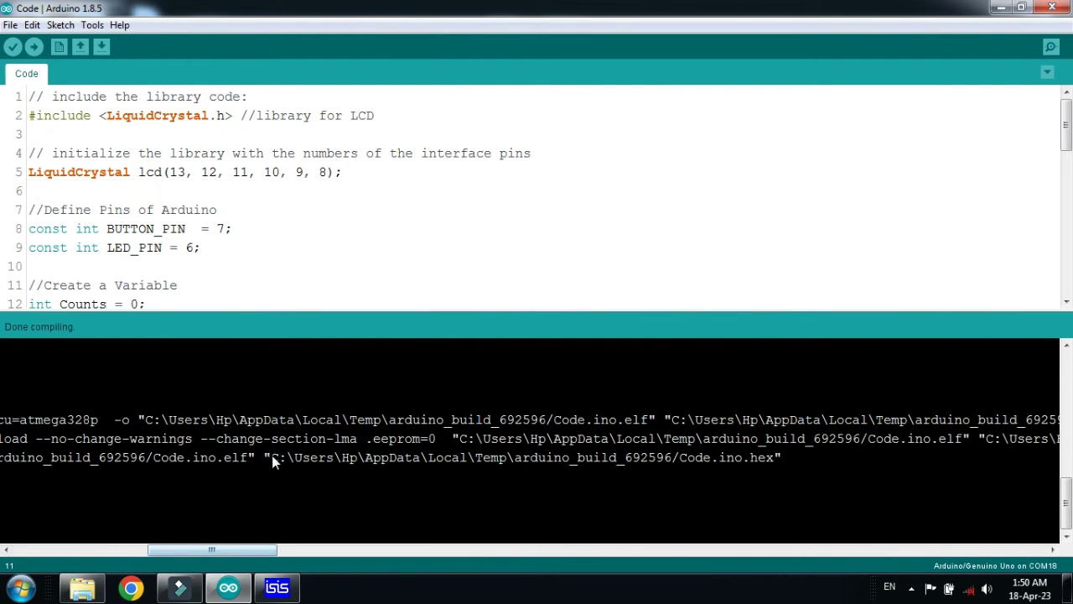
pyautogui.moveTo(271, 455); pyautogui.dragTo(773, 460)
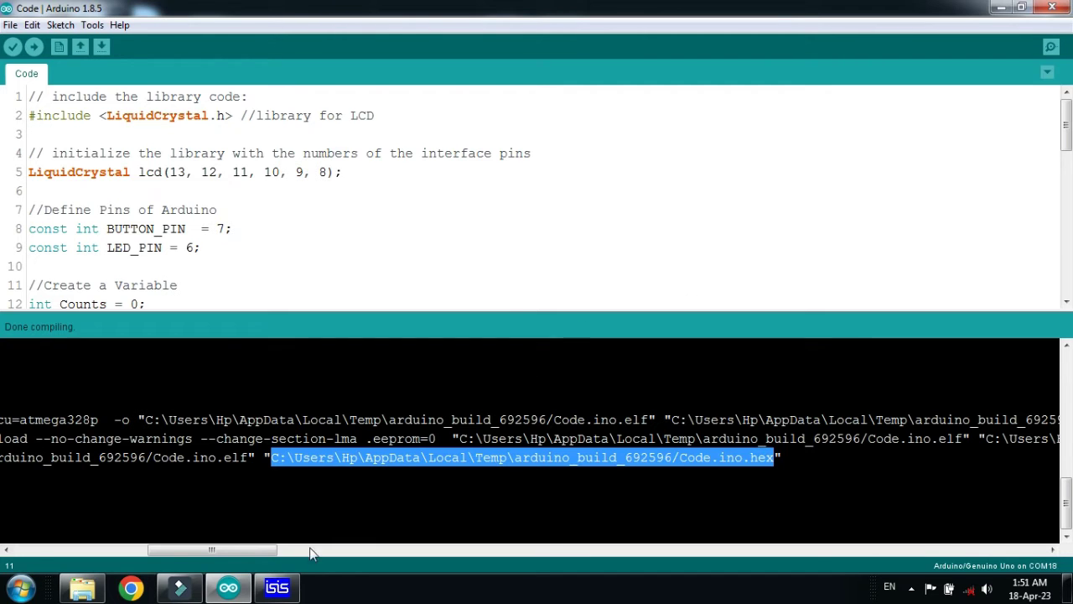
# - Paste the Code.ino.hex path into the Simulino Uno's Program File and start the simulation
pyautogui.click(276, 587)
pyautogui.rightClick(510, 225)
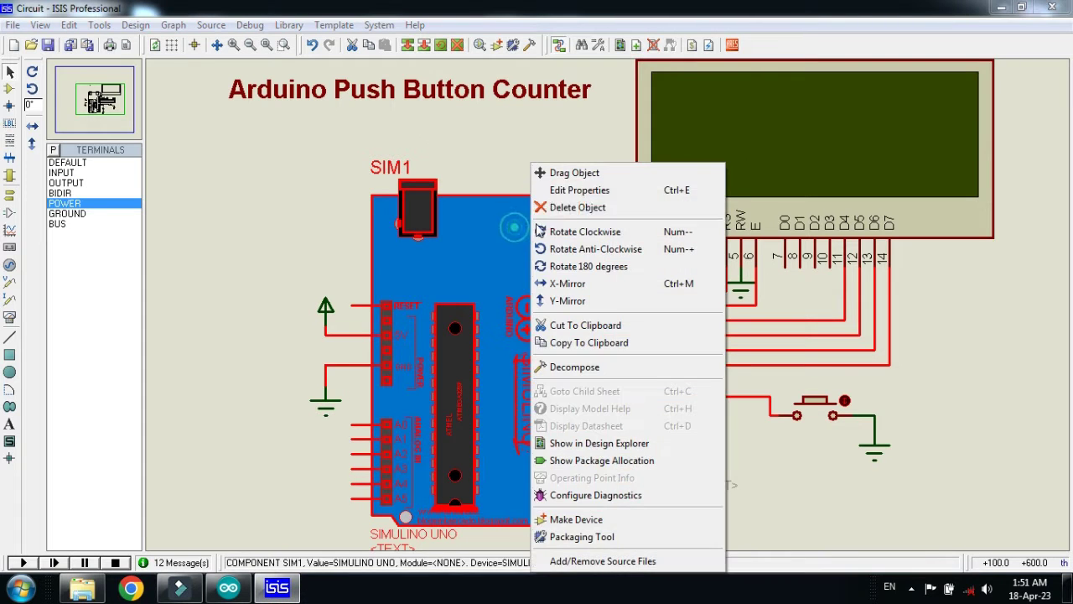
pyautogui.click(578, 190)
pyautogui.rightClick(564, 143)
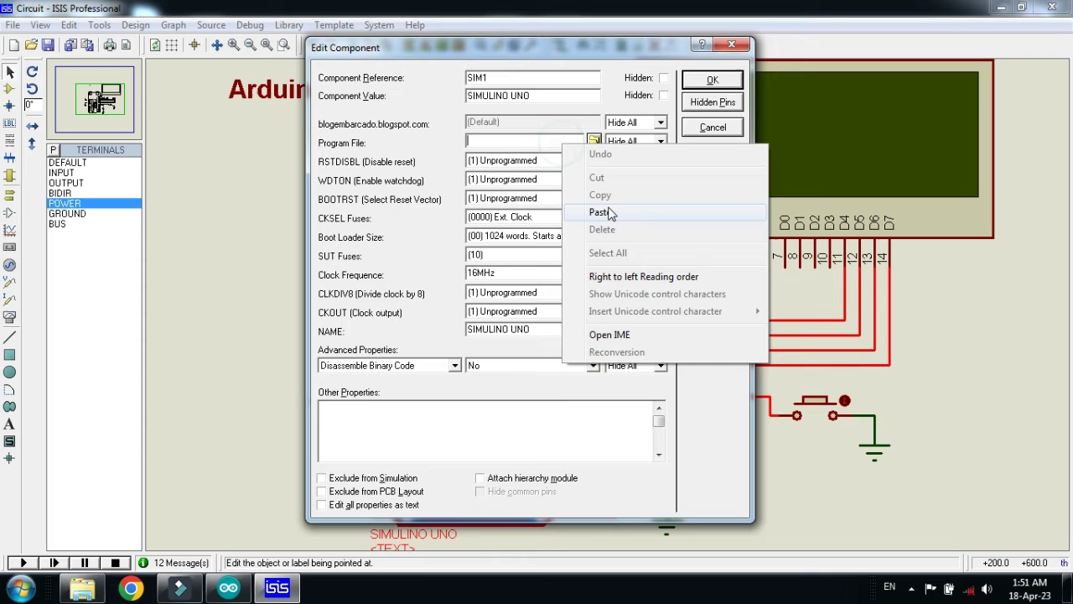
pyautogui.click(612, 213)
pyautogui.click(712, 80)
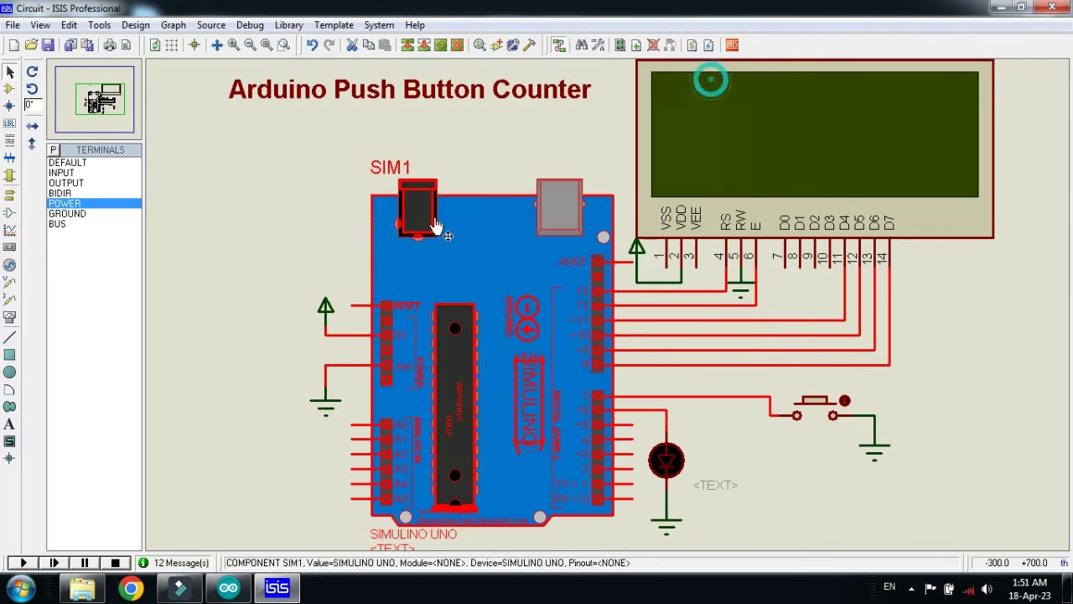
pyautogui.click(267, 258)
pyautogui.click(23, 562)
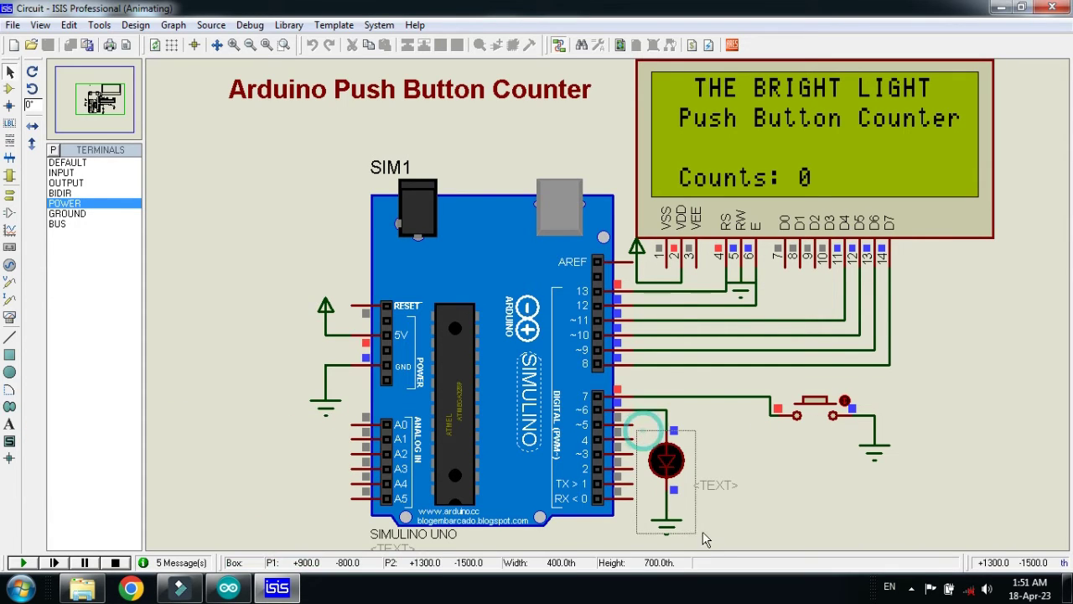
# - Stop the simulation, shift the LED slightly right, and restart it
pyautogui.click(689, 490)
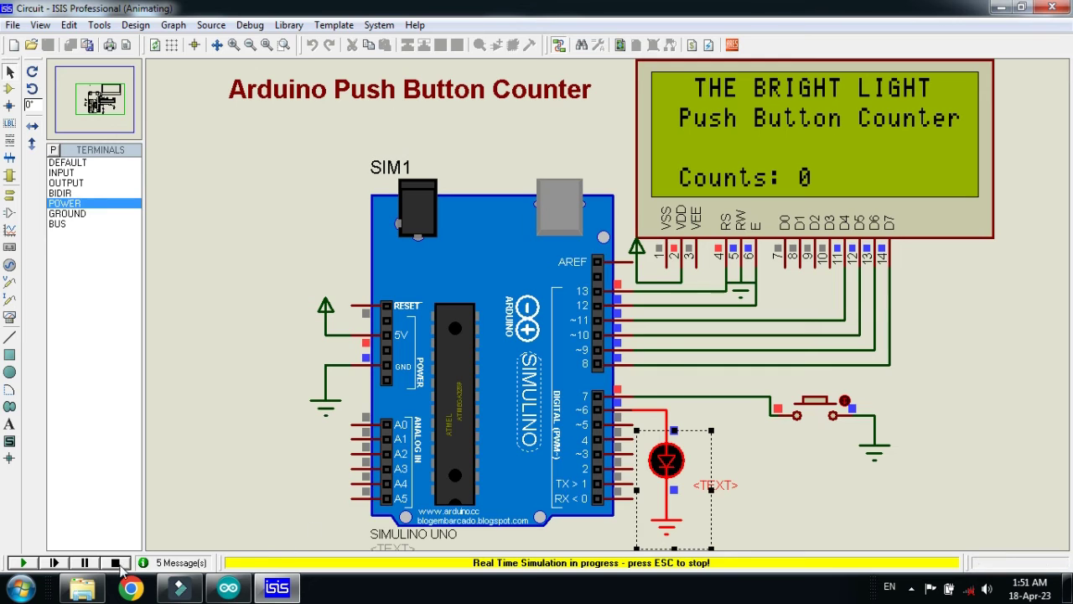
pyautogui.click(115, 563)
pyautogui.moveTo(666, 459); pyautogui.dragTo(695, 459)
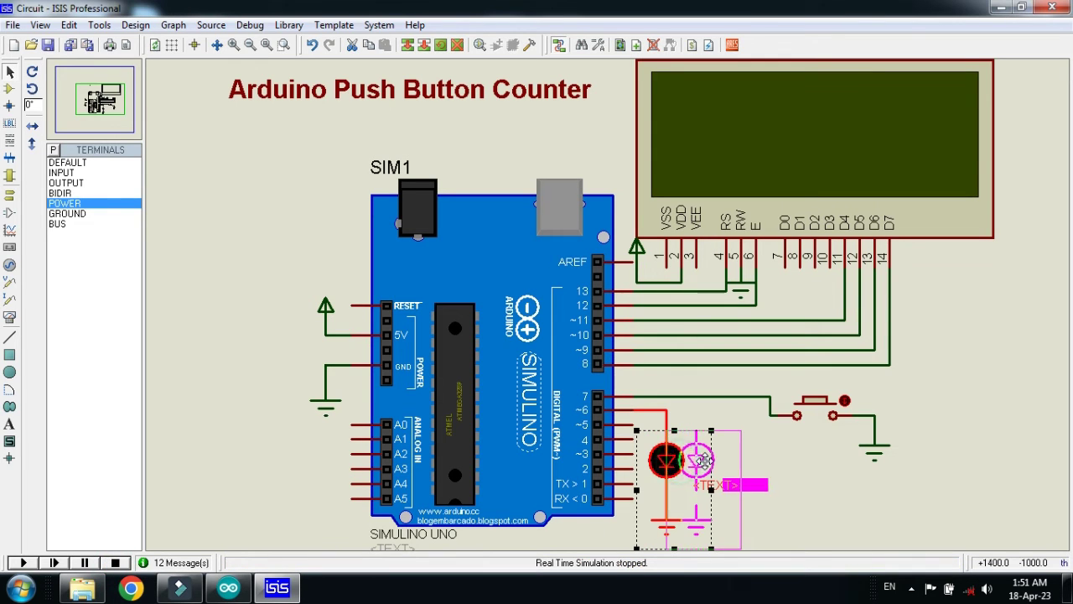
pyautogui.click(817, 488)
pyautogui.click(23, 562)
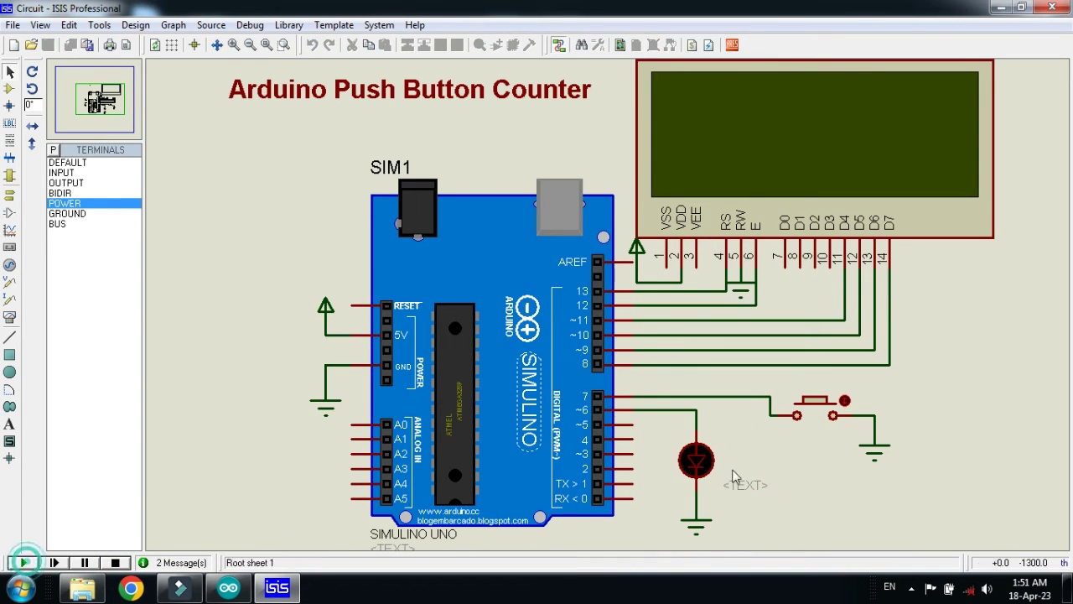
# - Press the push button repeatedly until the LCD shows 'Counts: 24'
pyautogui.click(818, 422)
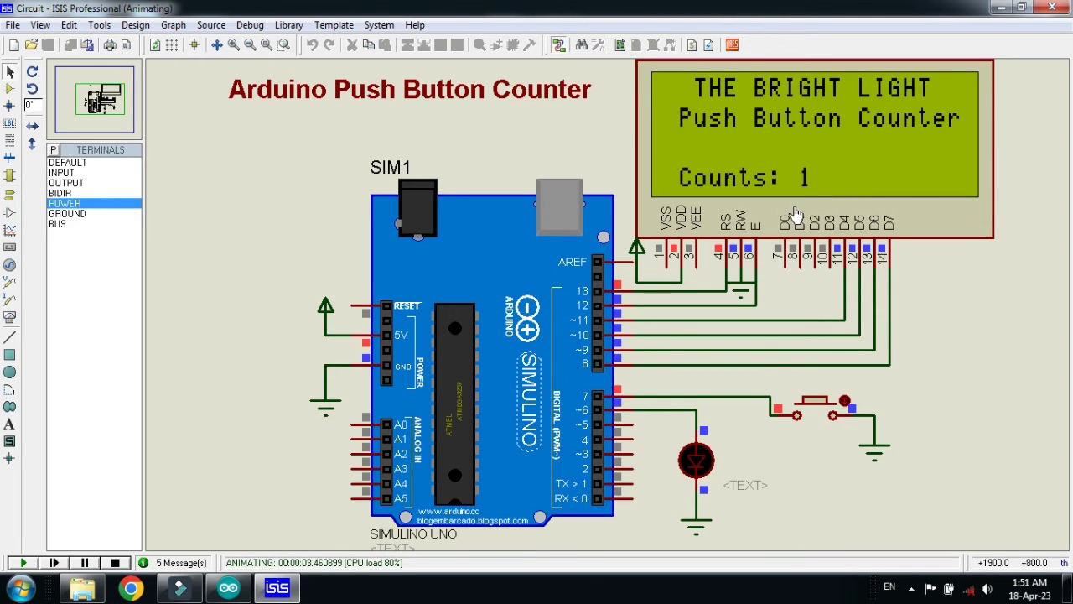
pyautogui.click(800, 421)
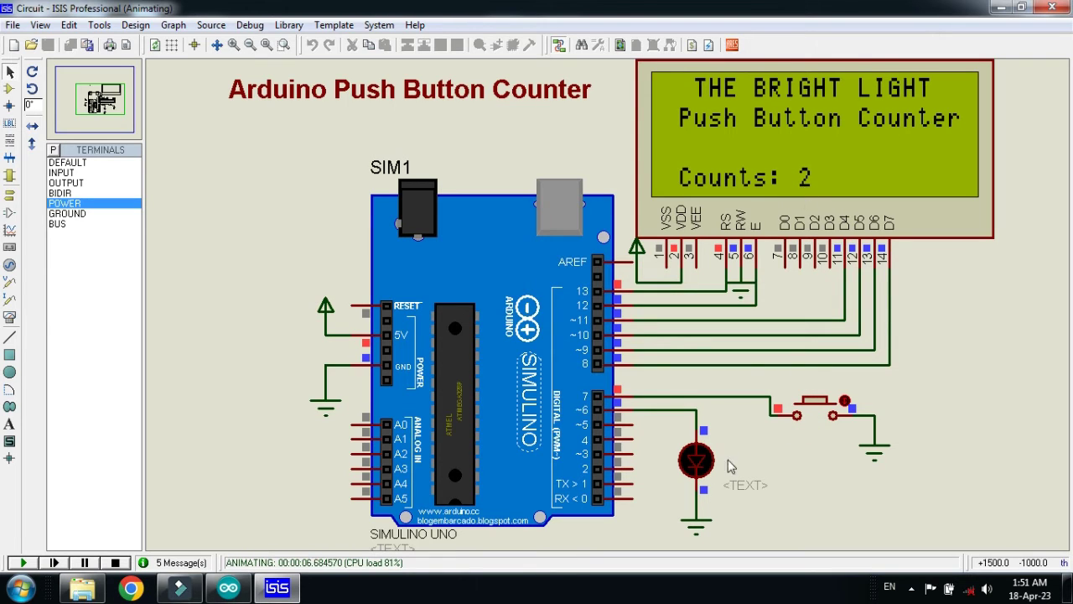
pyautogui.click(828, 422)
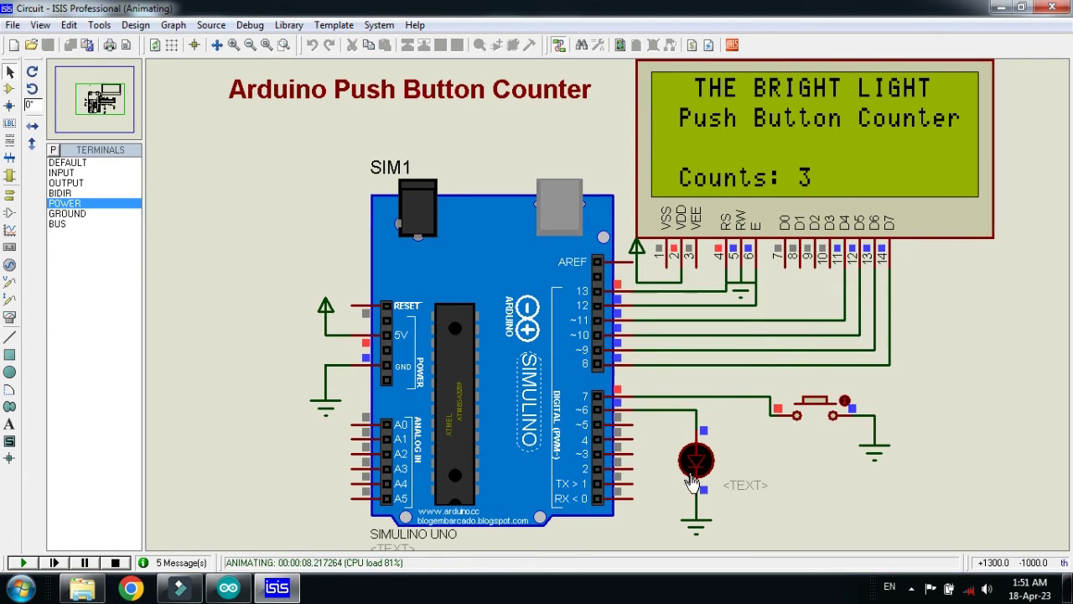
pyautogui.click(820, 406)
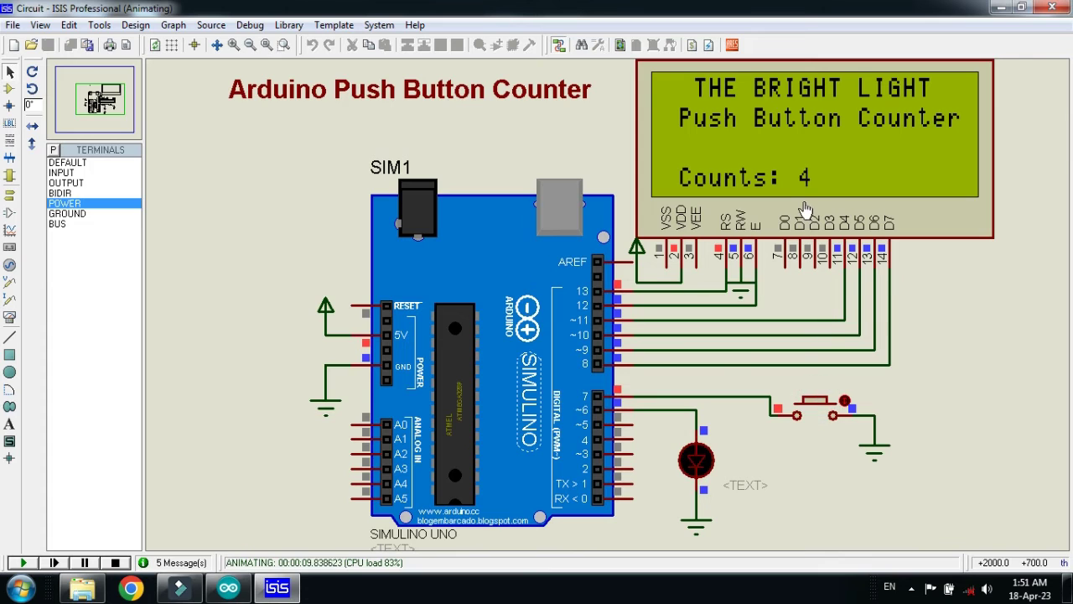
pyautogui.click(826, 403)
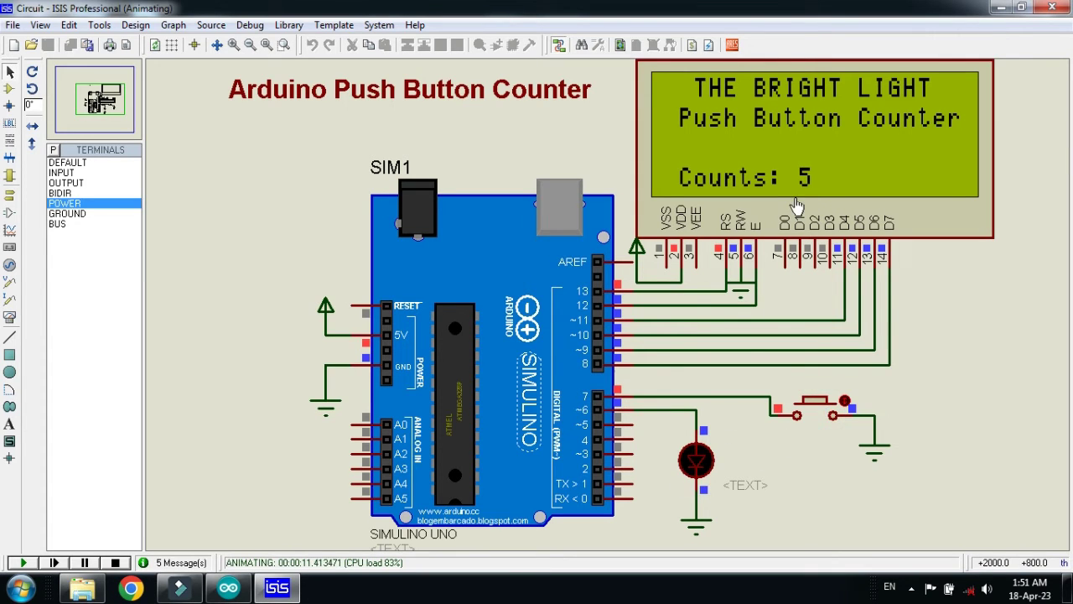
pyautogui.click(824, 414)
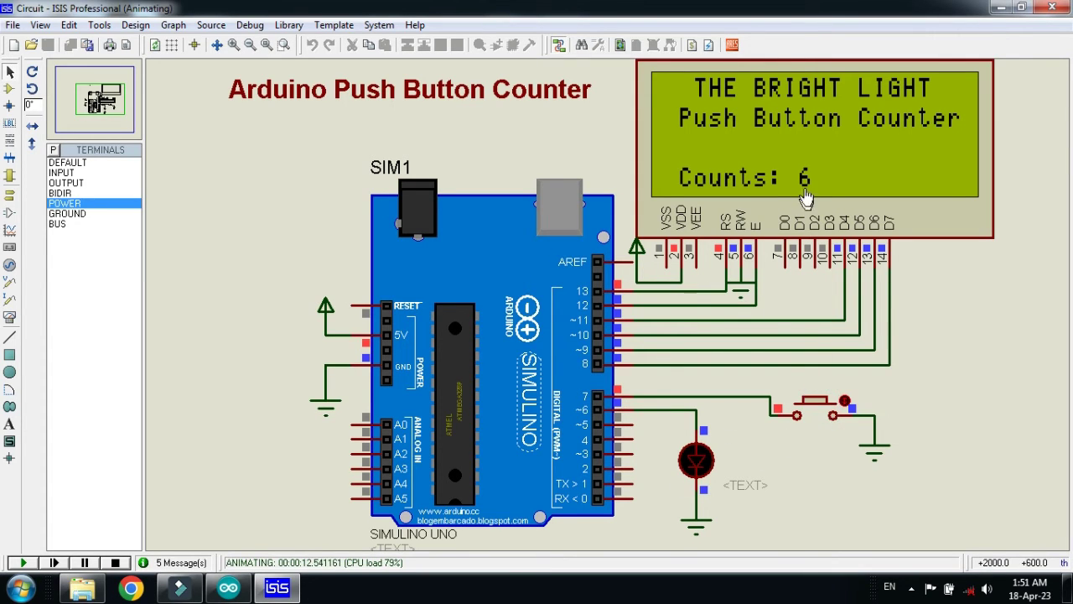
pyautogui.click(822, 416)
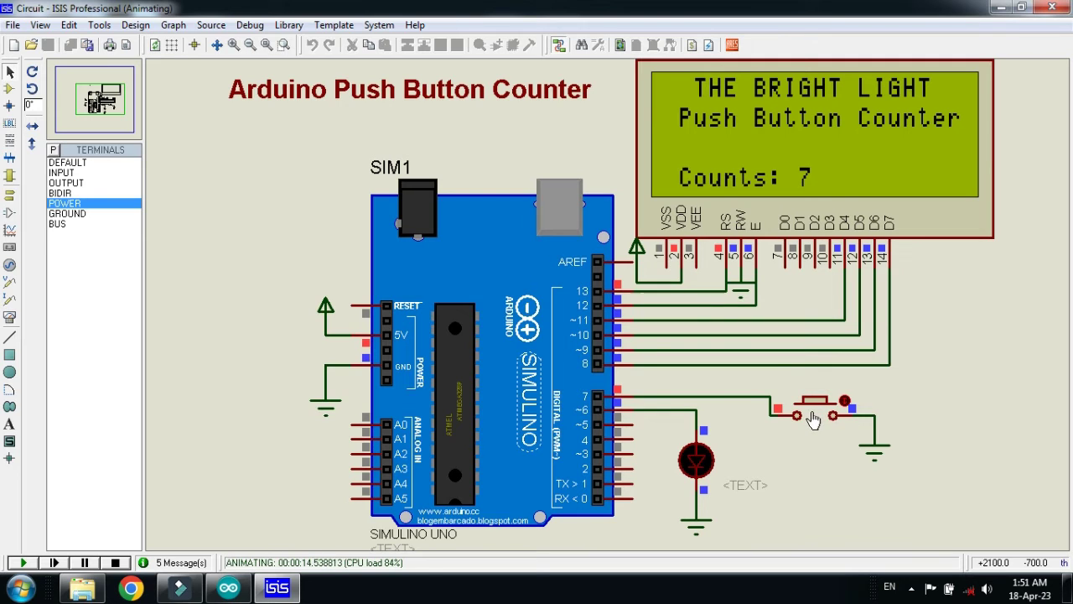
pyautogui.click(825, 410)
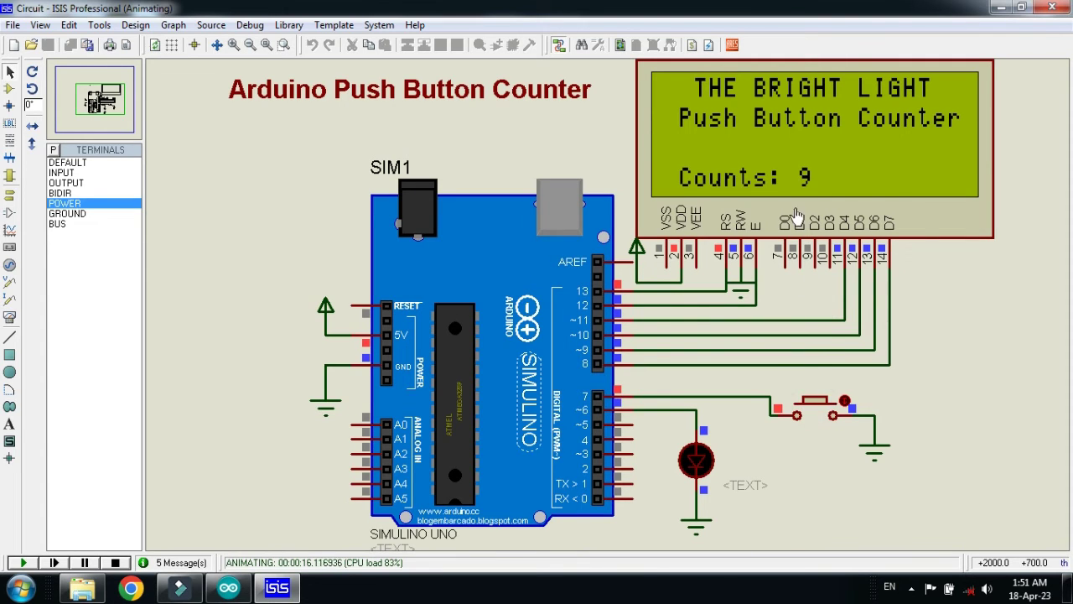
pyautogui.click(827, 414)
pyautogui.click(827, 416)
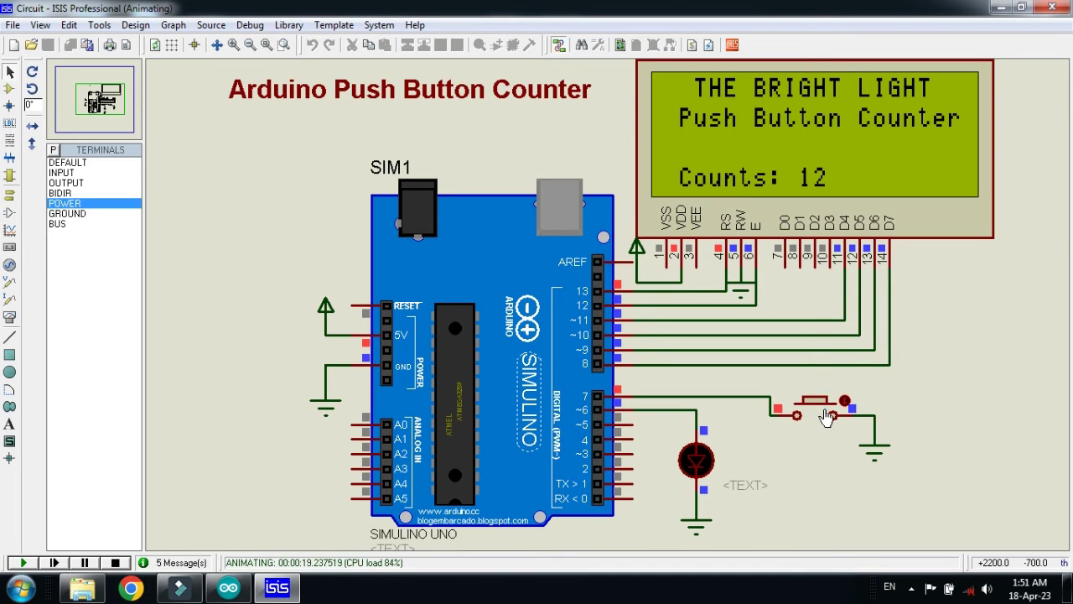
pyautogui.click(827, 417)
pyautogui.click(826, 417)
pyautogui.click(827, 417)
pyautogui.click(826, 416)
pyautogui.click(827, 416)
pyautogui.click(827, 417)
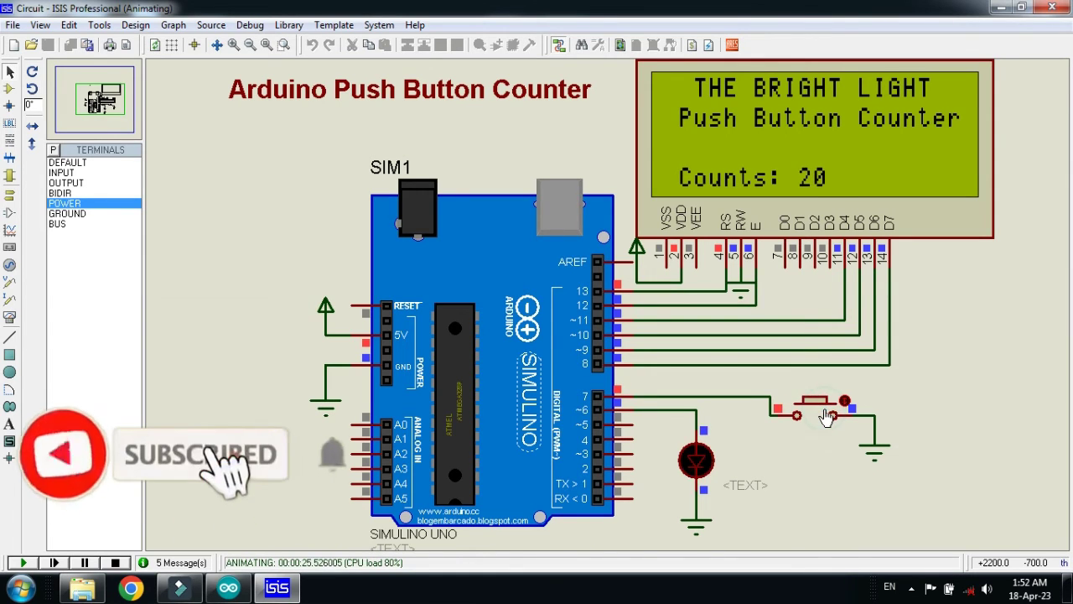
pyautogui.click(827, 417)
pyautogui.click(827, 417)
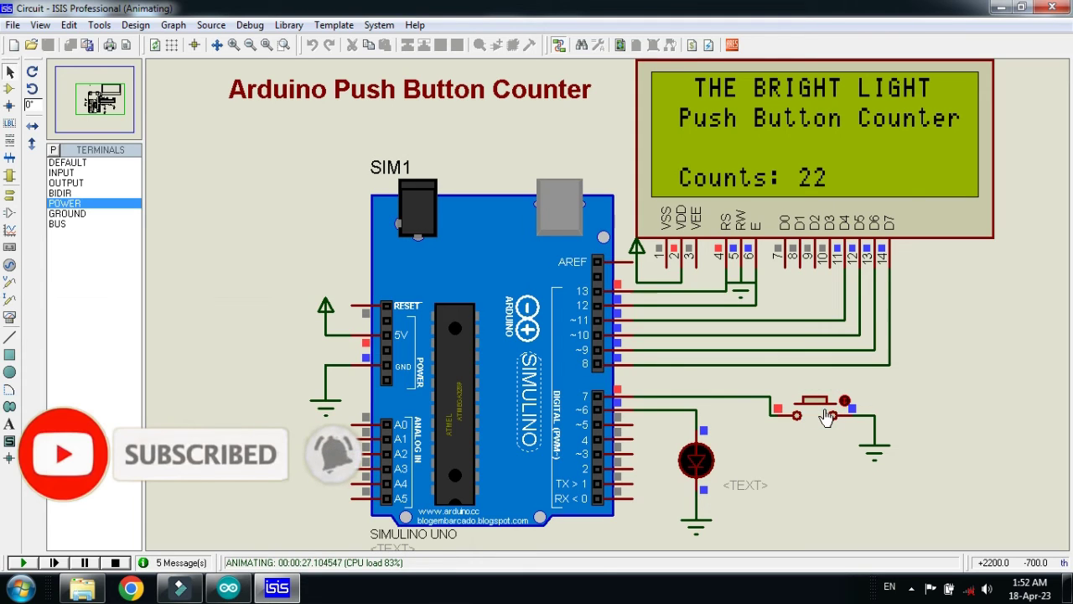
pyautogui.click(826, 417)
pyautogui.click(826, 417)
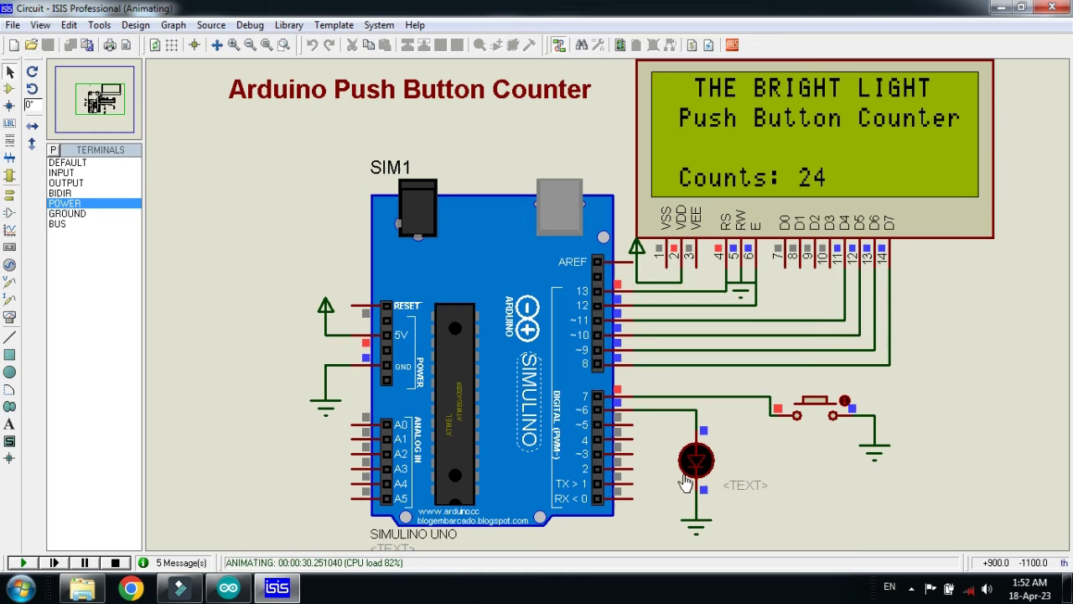
# - Press the push button repeatedly until the LCD reads 'Counts: 54', the LED blinking each press
pyautogui.click(820, 417)
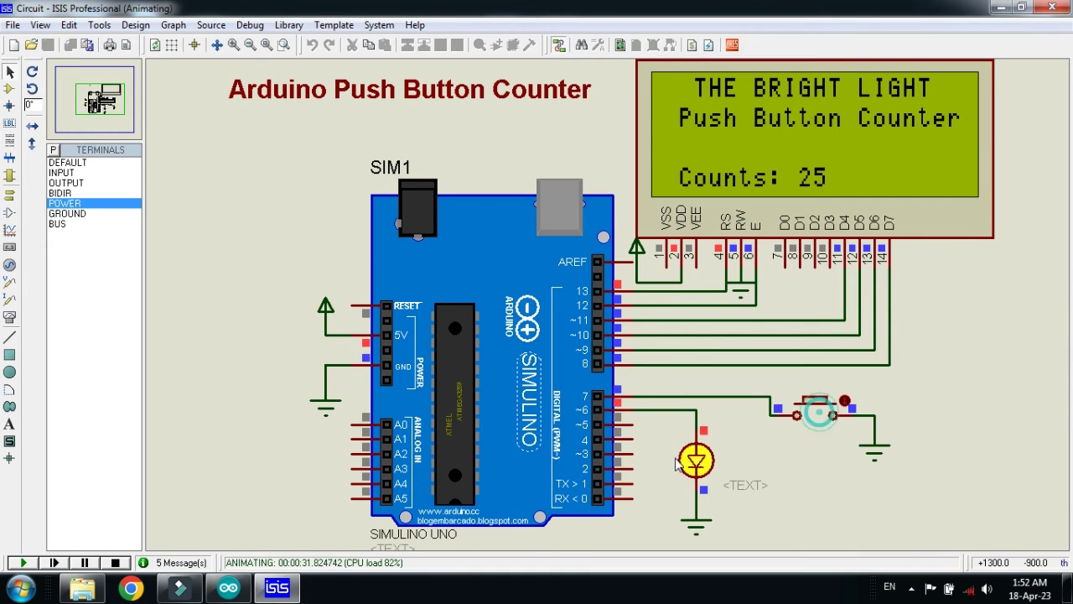
pyautogui.click(812, 419)
pyautogui.click(805, 419)
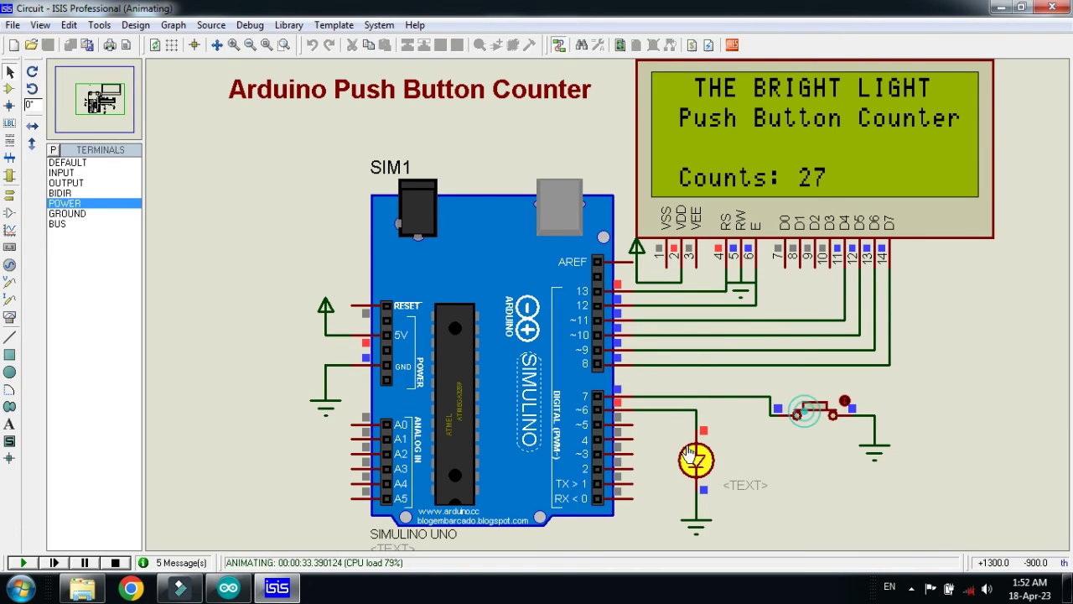
pyautogui.click(806, 419)
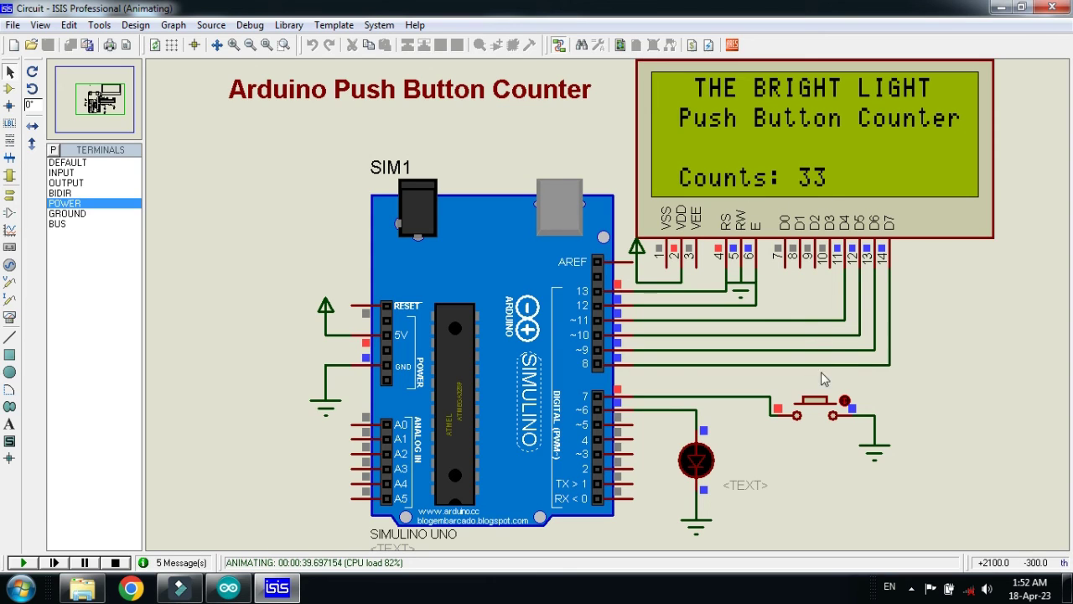
pyautogui.click(817, 407)
pyautogui.click(817, 408)
pyautogui.click(818, 408)
pyautogui.click(816, 417)
pyautogui.click(816, 417)
pyautogui.click(817, 416)
pyautogui.click(816, 417)
pyautogui.click(816, 416)
pyautogui.click(816, 417)
pyautogui.click(816, 416)
pyautogui.click(816, 416)
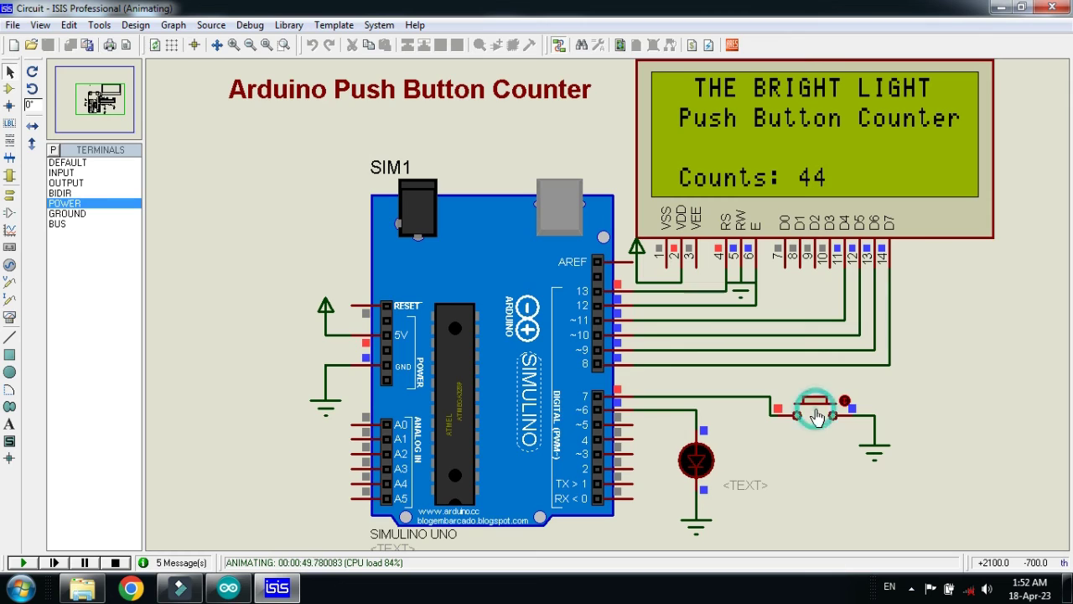
pyautogui.click(817, 417)
pyautogui.click(817, 417)
pyautogui.click(817, 417)
pyautogui.click(816, 416)
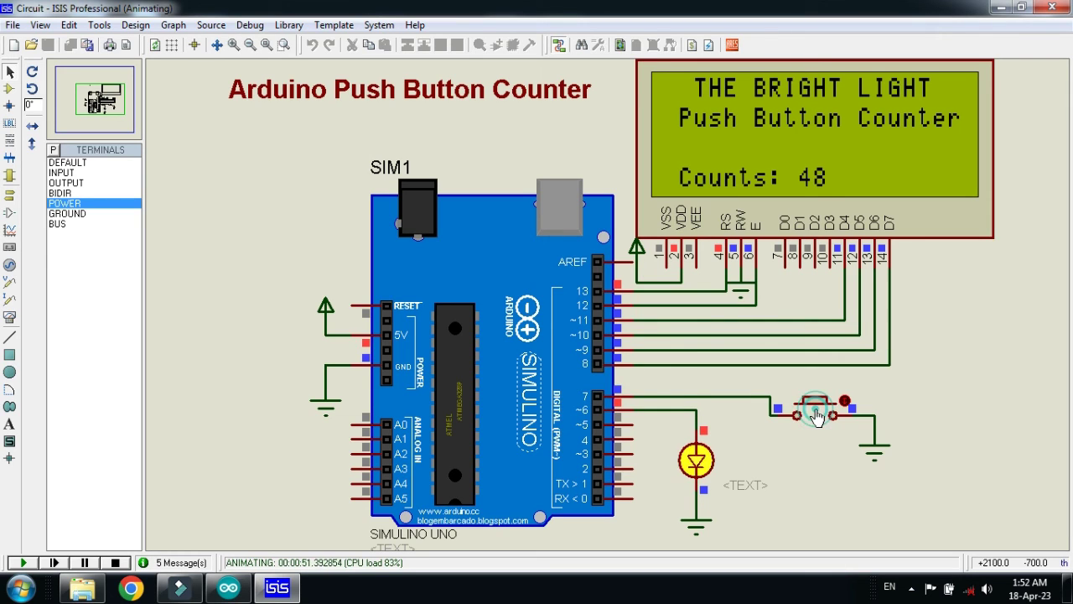
pyautogui.click(816, 416)
pyautogui.click(817, 417)
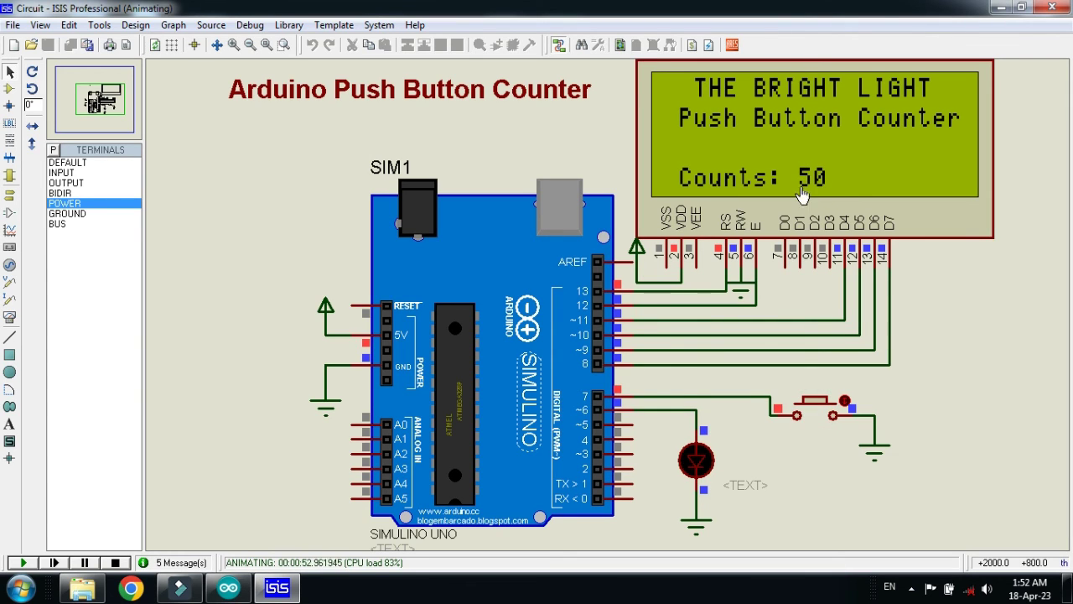
pyautogui.click(822, 415)
pyautogui.click(821, 415)
pyautogui.click(821, 415)
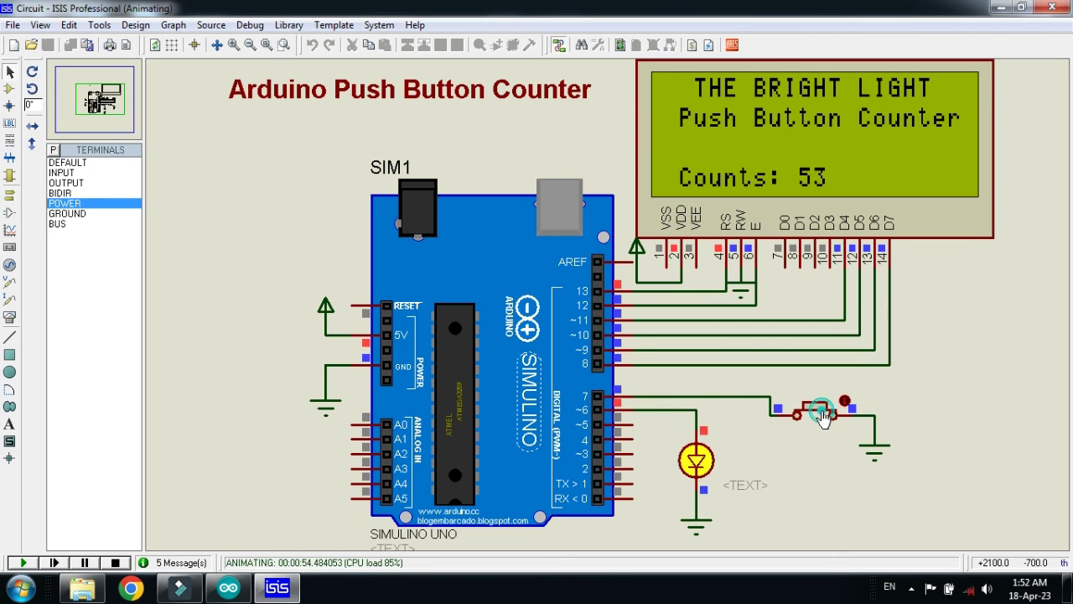
pyautogui.click(822, 415)
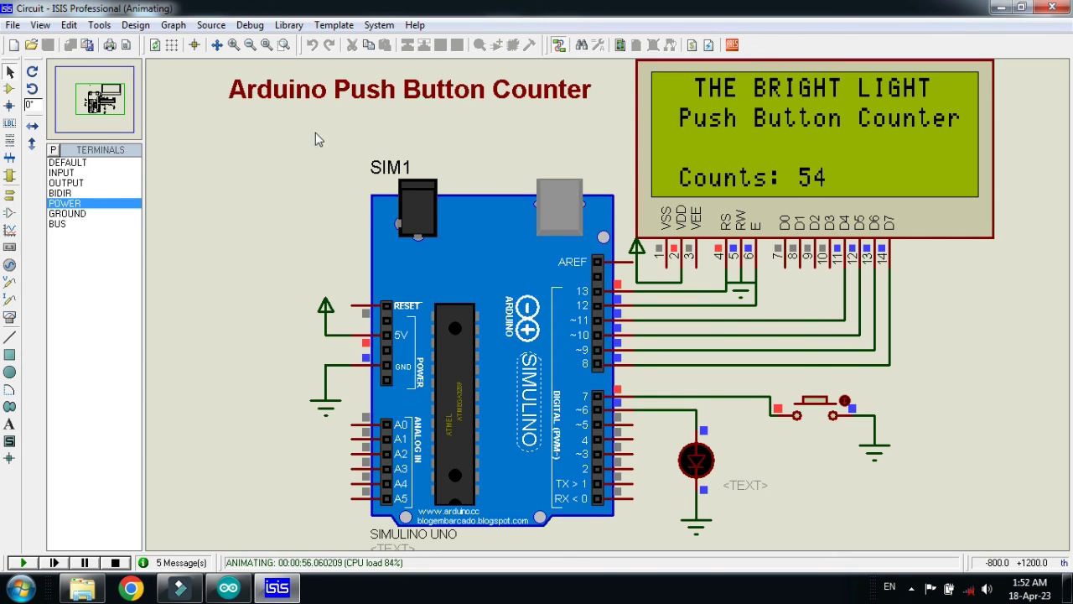